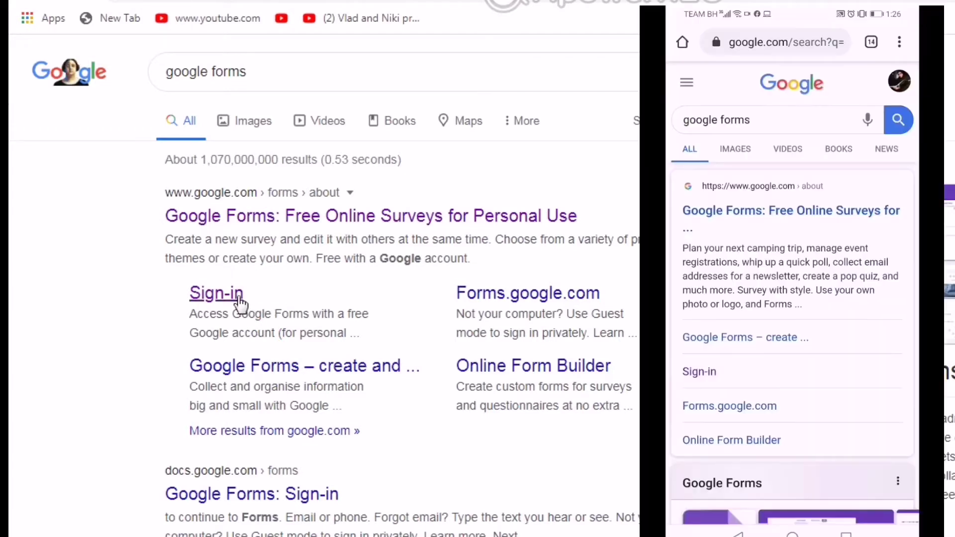
Open the Google Forms sign-in page from the search results and start a new blank form.
{"action": "left_click", "coordinate": [240, 303]}
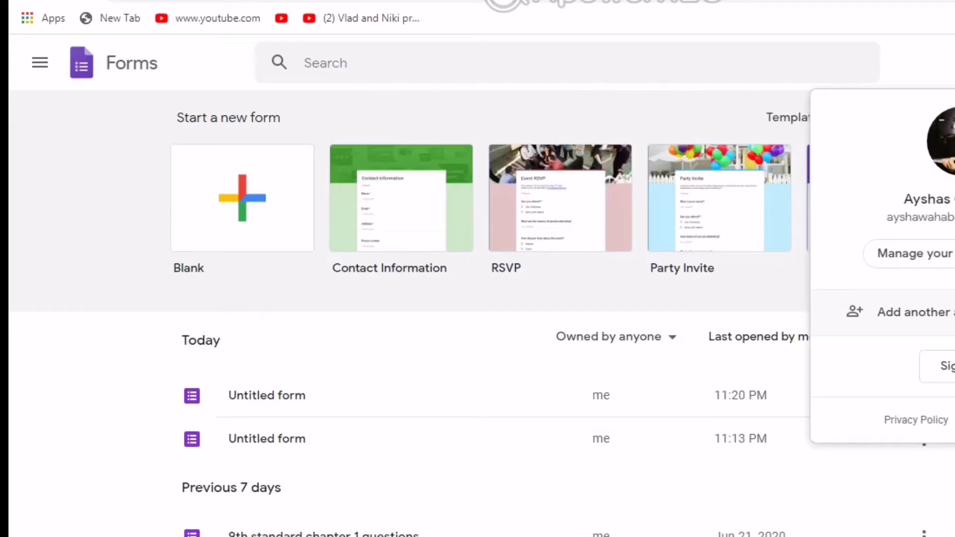
{"action": "left_click", "coordinate": [895, 312]}
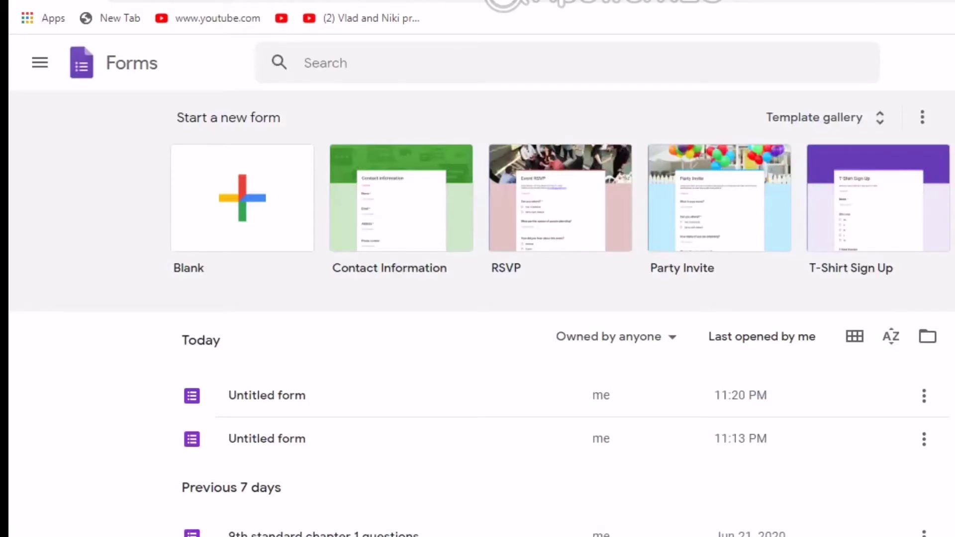
{"action": "left_click", "coordinate": [268, 221]}
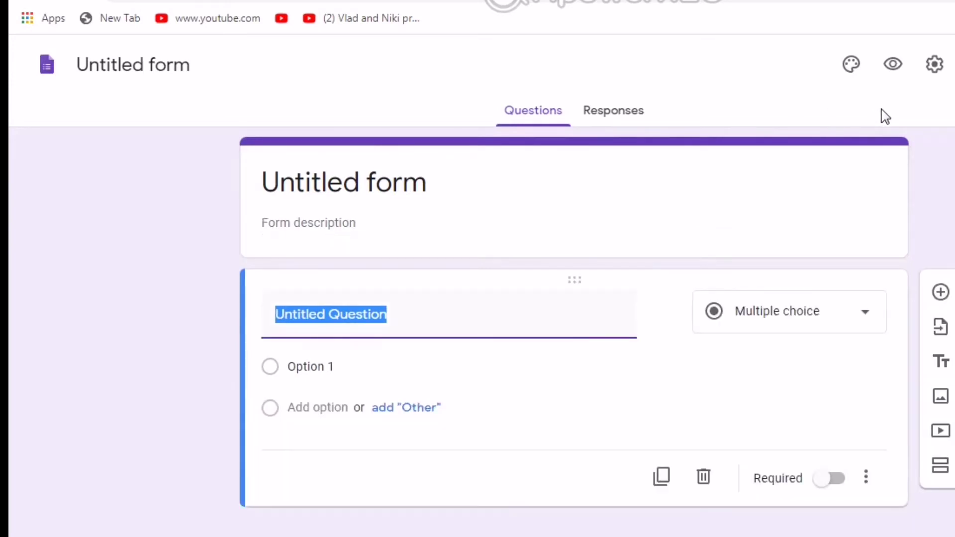
Review the form's general and presentation settings and turn on the option to make this a quiz.
{"action": "left_click", "coordinate": [933, 74]}
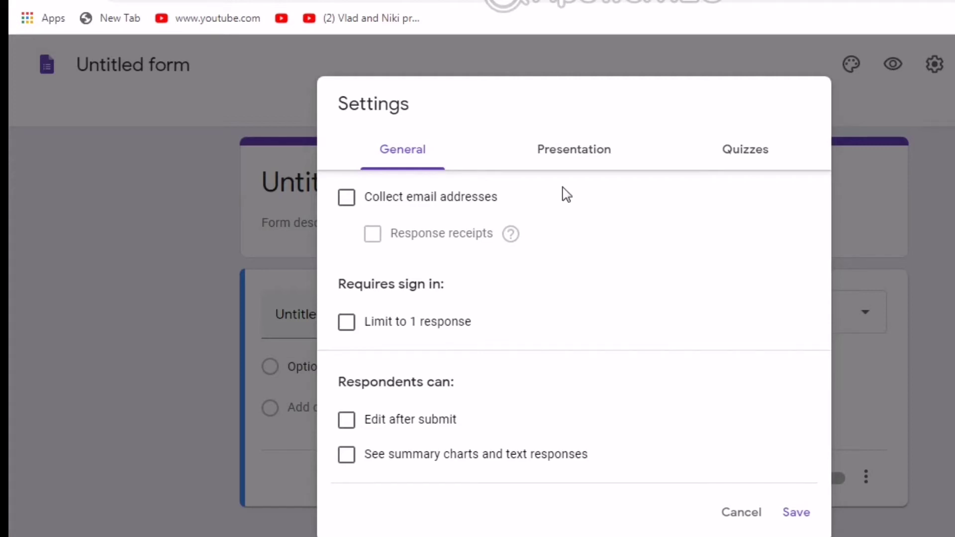
{"action": "left_click", "coordinate": [595, 155]}
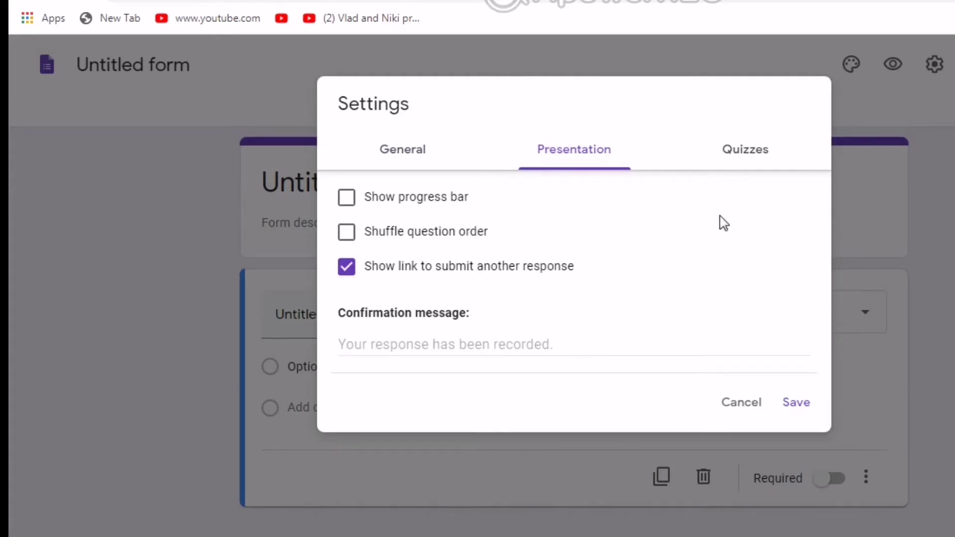
{"action": "left_click", "coordinate": [761, 157]}
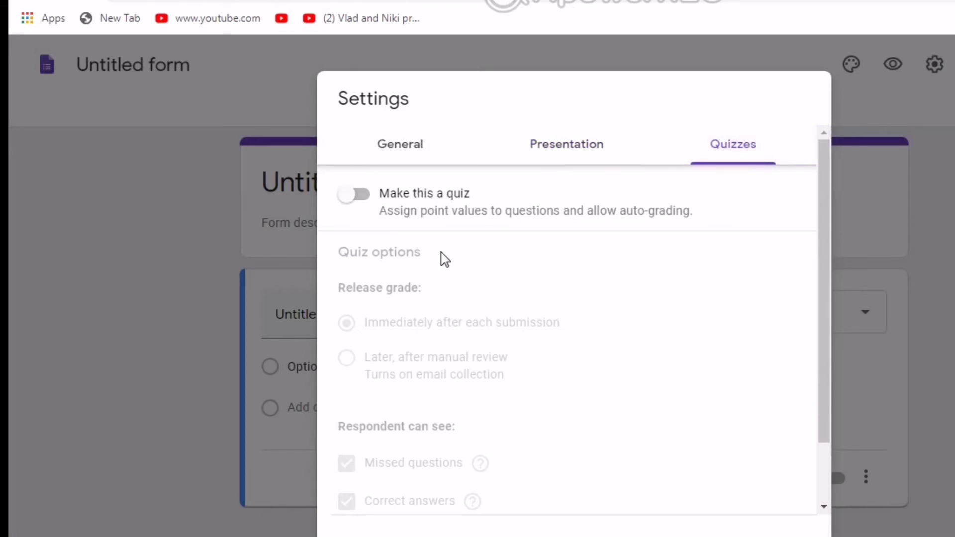
{"action": "left_click", "coordinate": [351, 195]}
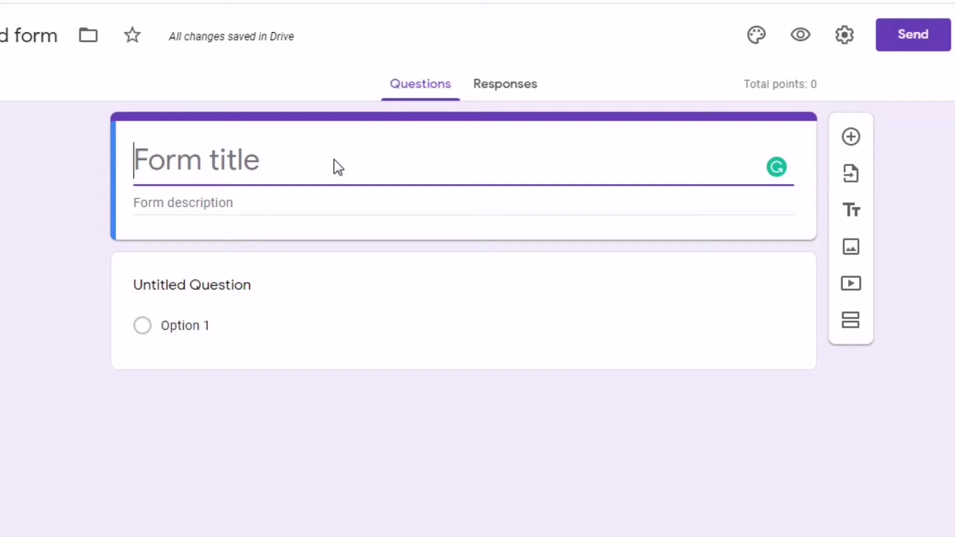
Title the form "First Terminal Evaluation".
{"action": "type", "text": "f"}
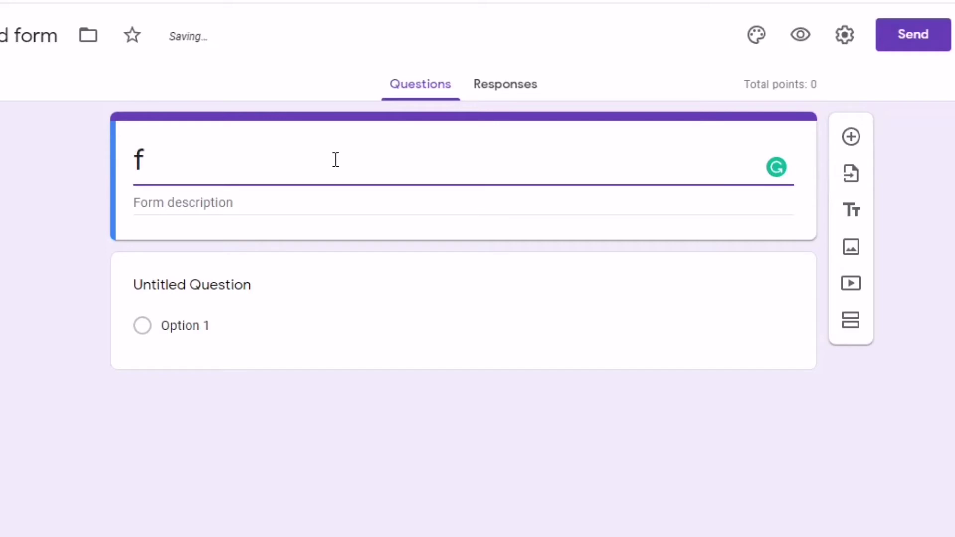
{"action": "key", "text": "BackSpace"}
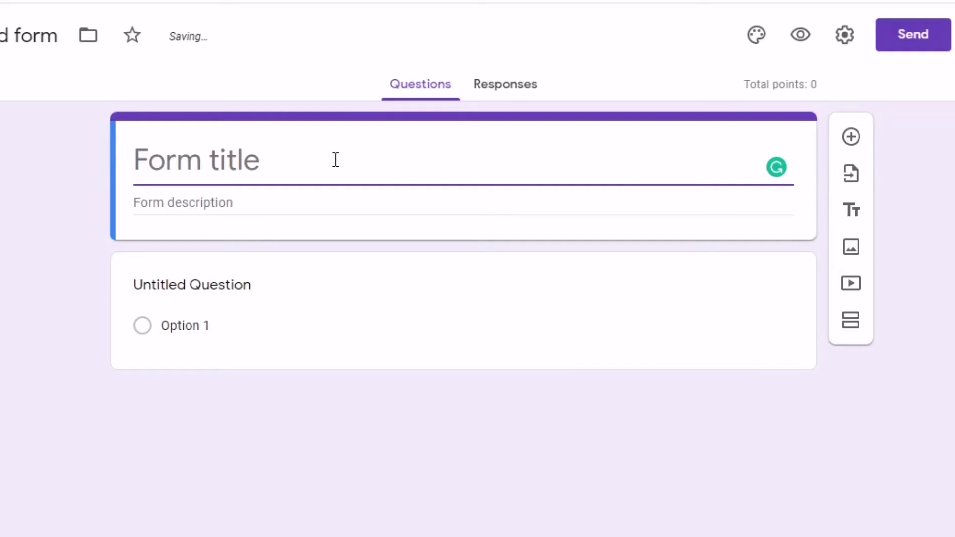
{"action": "type", "text": "F"}
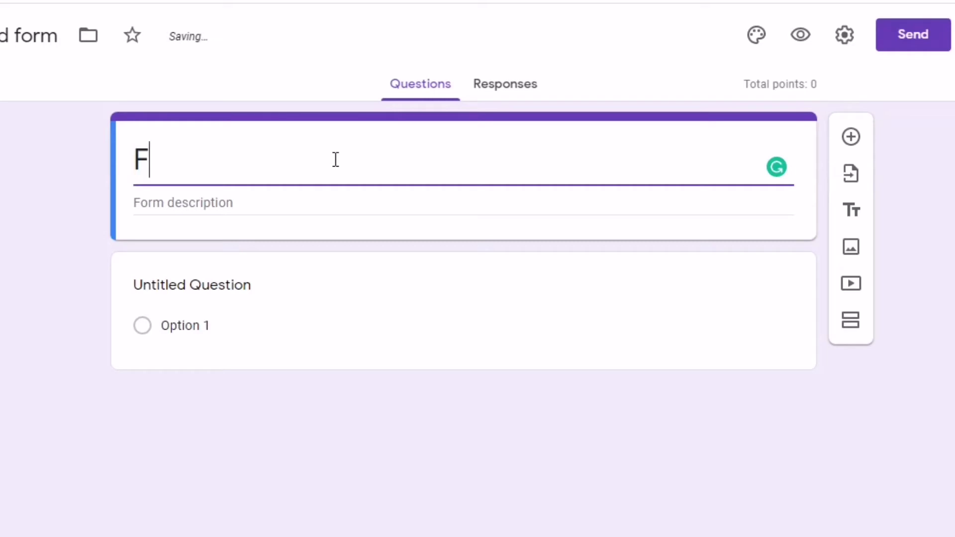
{"action": "type", "text": "ir"}
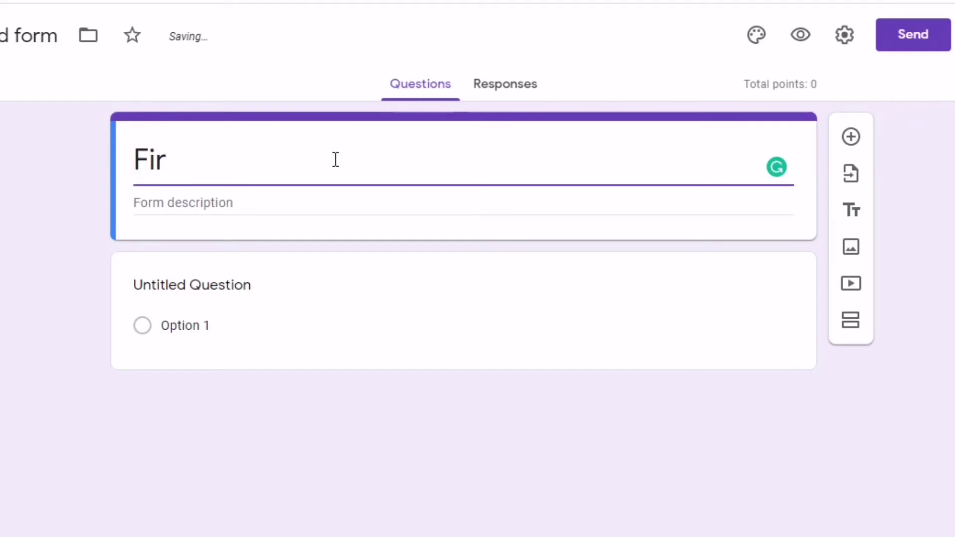
{"action": "type", "text": "st "}
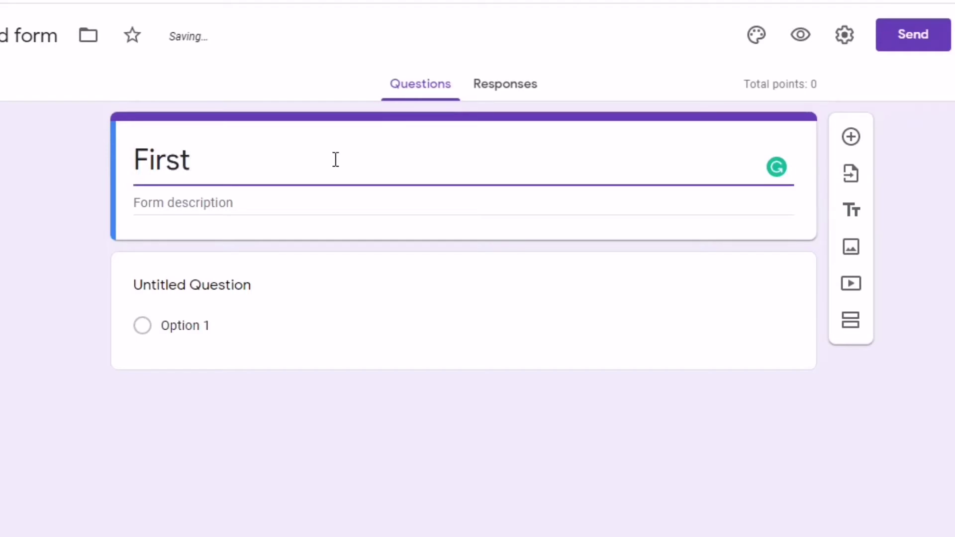
{"action": "type", "text": "T"}
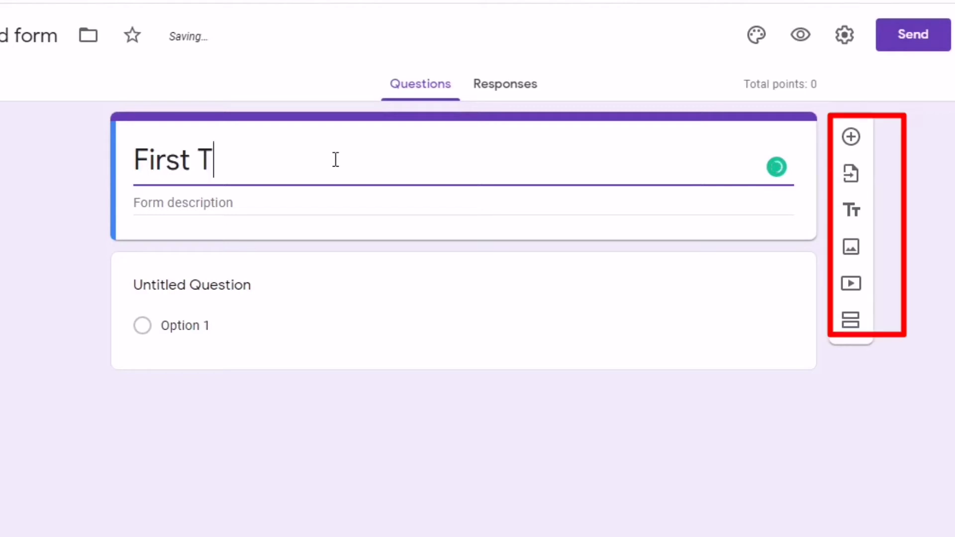
{"action": "type", "text": "er"}
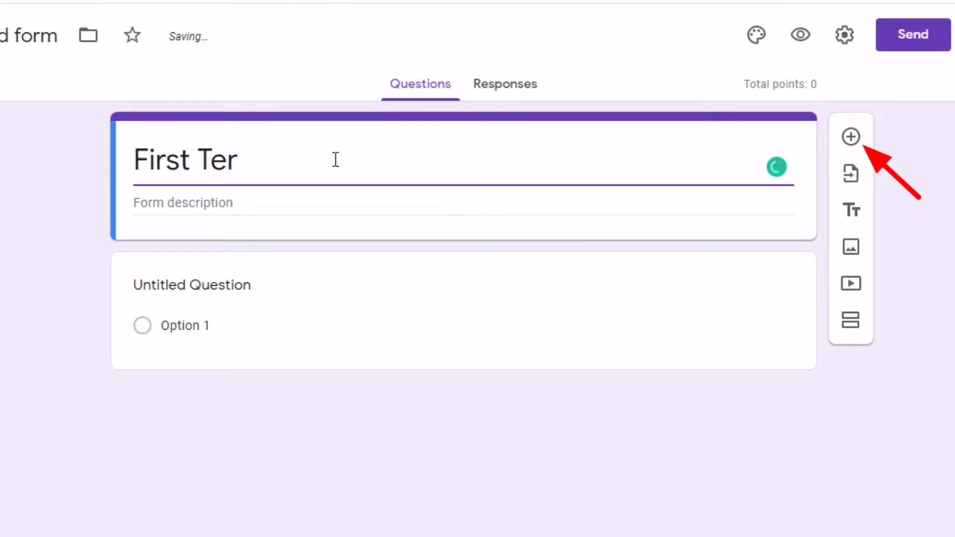
{"action": "type", "text": "min"}
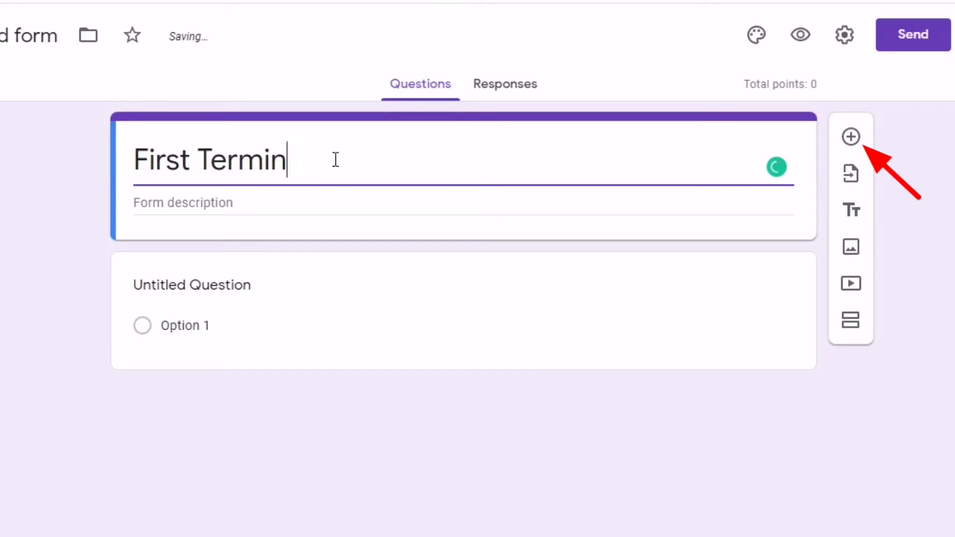
{"action": "type", "text": "al Evaluation"}
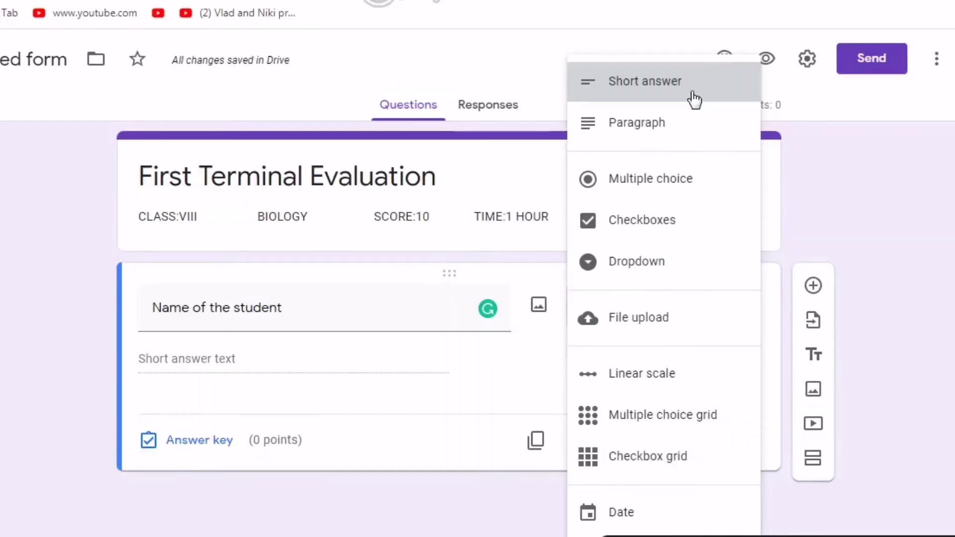
Set the "Name of the student" question to short answer and make it required.
{"action": "left_click", "coordinate": [693, 95]}
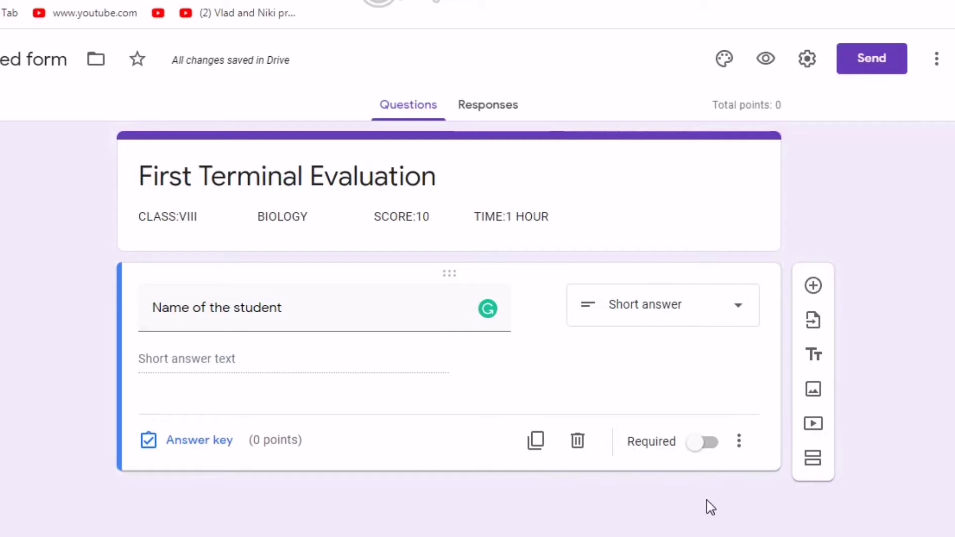
{"action": "left_click", "coordinate": [702, 442]}
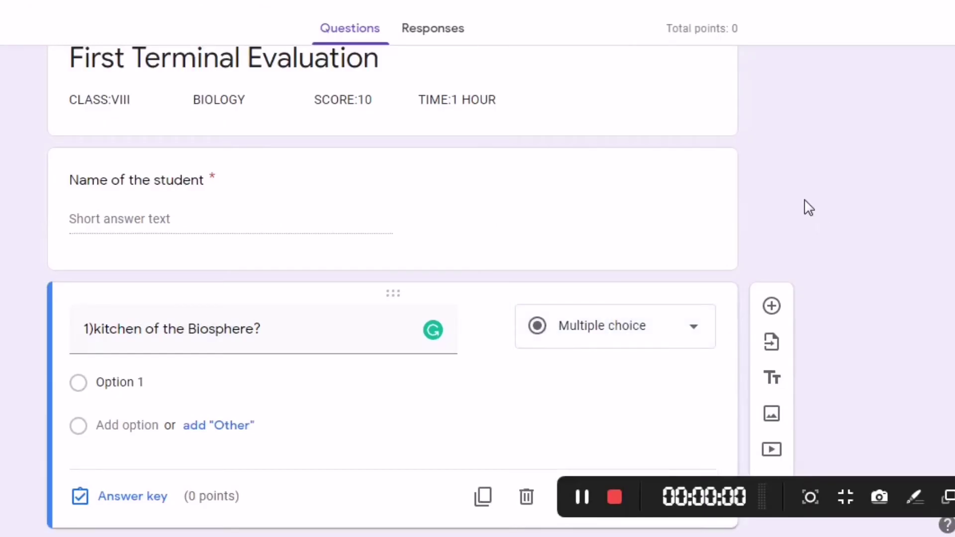
Set the "kitchen of the Biosphere?" question to multiple choice and enter the options Stem, Root and Leaf.
{"action": "left_click", "coordinate": [701, 337]}
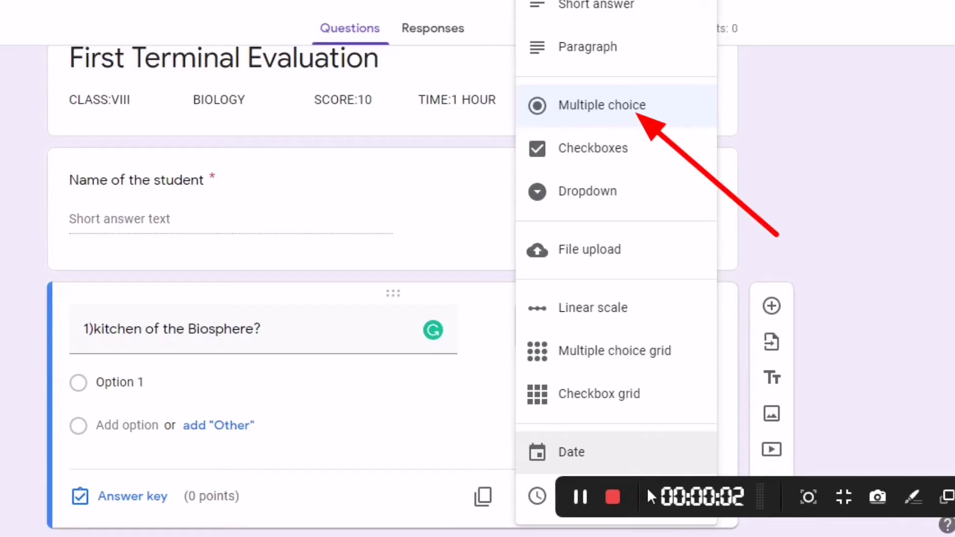
{"action": "mouse_move", "coordinate": [647, 488]}
{"action": "left_mouse_down"}
{"action": "mouse_move", "coordinate": [655, 340]}
{"action": "mouse_move", "coordinate": [615, 91]}
{"action": "left_mouse_up"}
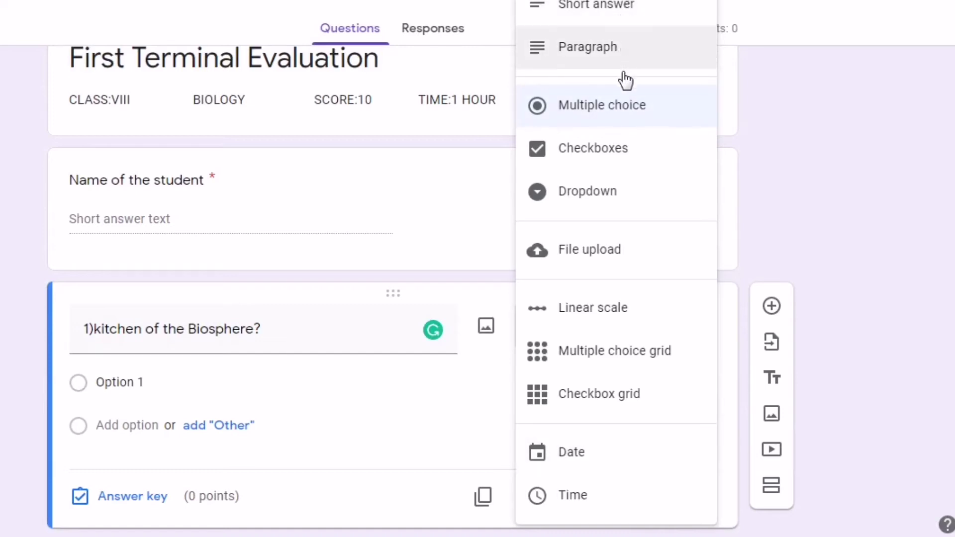
{"action": "left_click", "coordinate": [625, 107]}
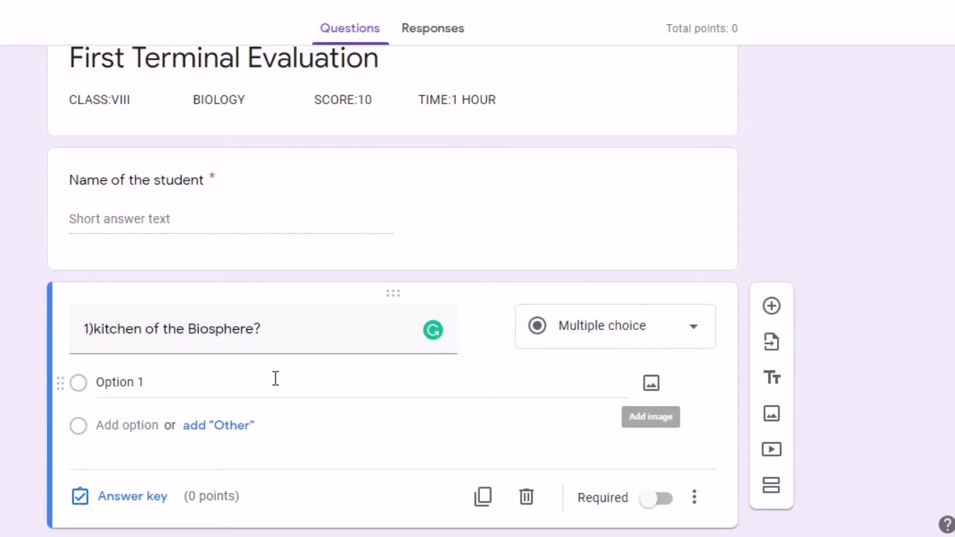
{"action": "left_click", "coordinate": [216, 384]}
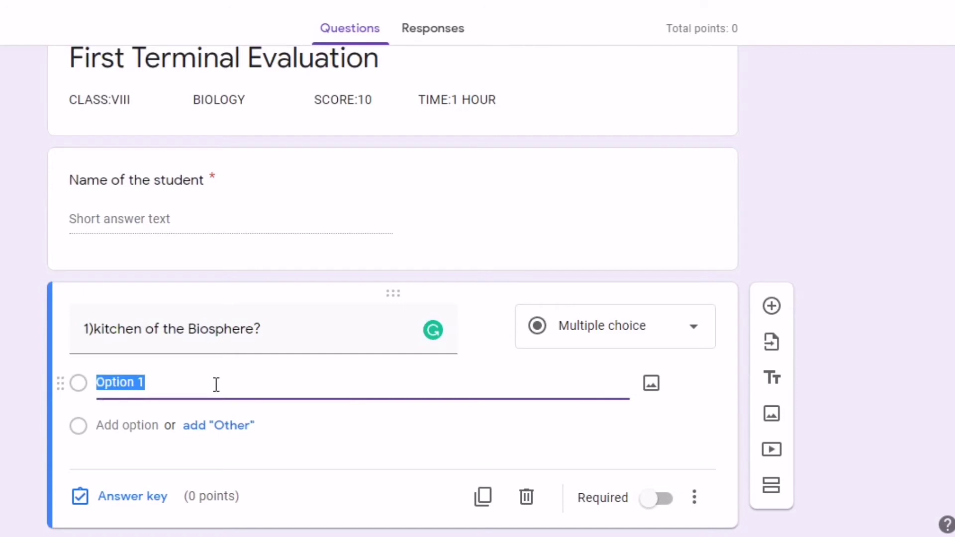
{"action": "key", "text": "BackSpace"}
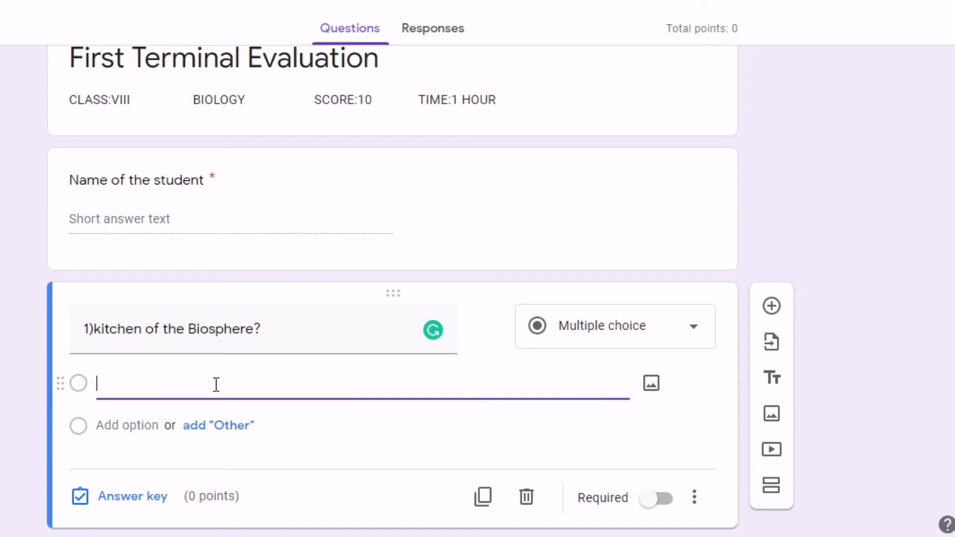
{"action": "type", "text": "Stem"}
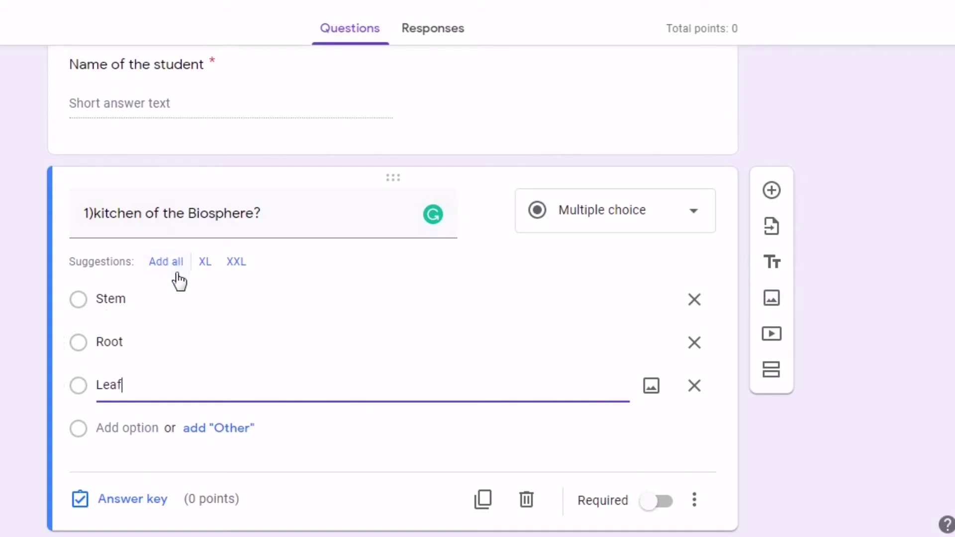
Mark Leaf as the correct answer in the question's answer key and assign it 1 point.
{"action": "left_click", "coordinate": [138, 505]}
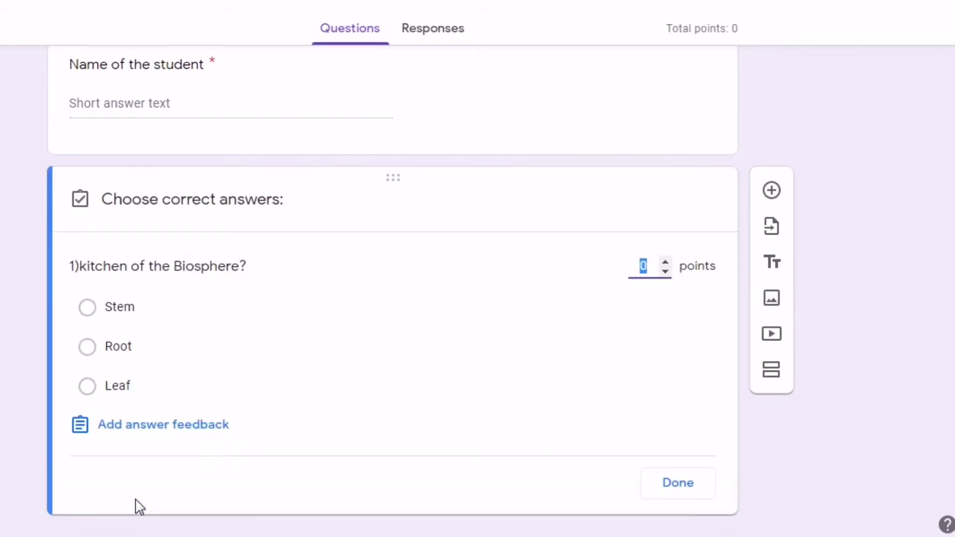
{"action": "left_click", "coordinate": [87, 387]}
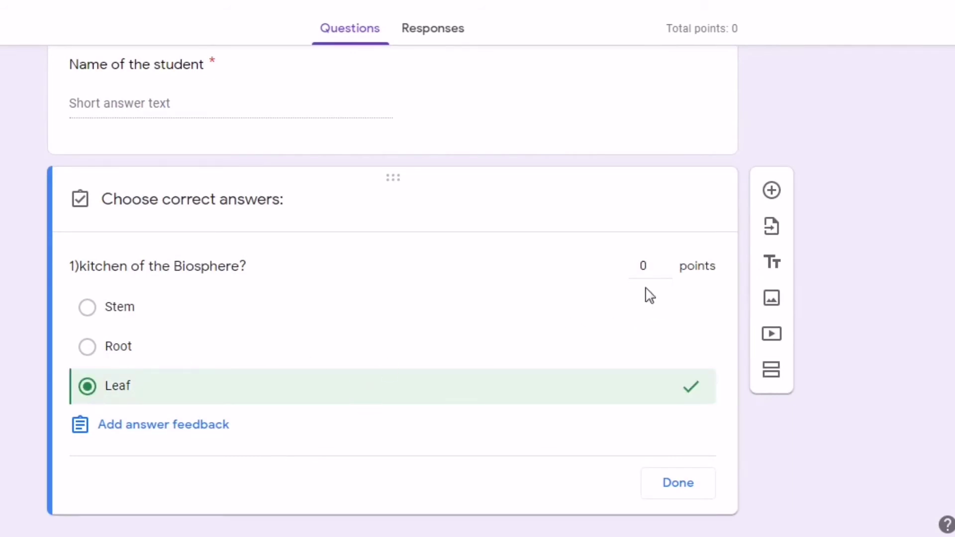
{"action": "left_click", "coordinate": [665, 272]}
{"action": "left_click", "coordinate": [665, 261]}
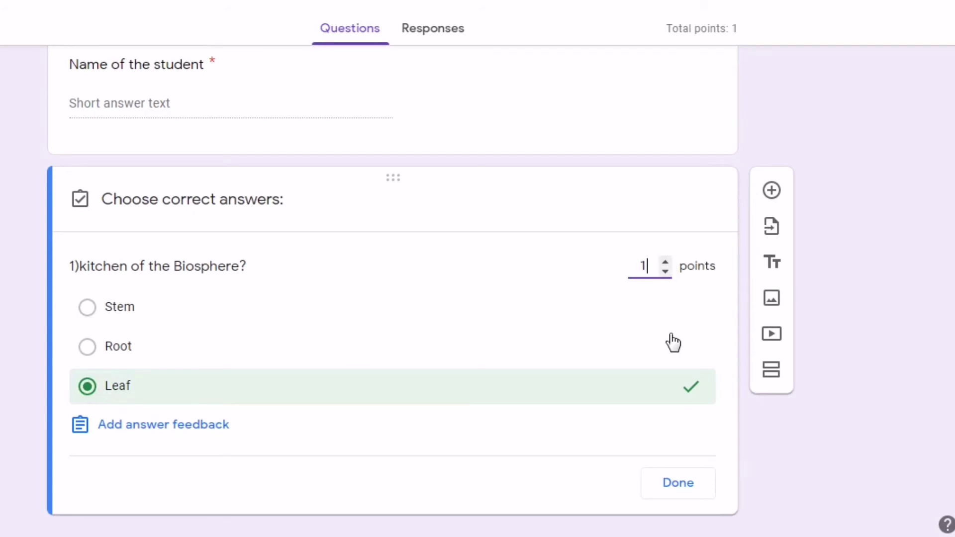
Add answer feedback reading "wrong answer" for incorrect answers and "very good" for correct answers, and save it.
{"action": "left_click", "coordinate": [167, 429]}
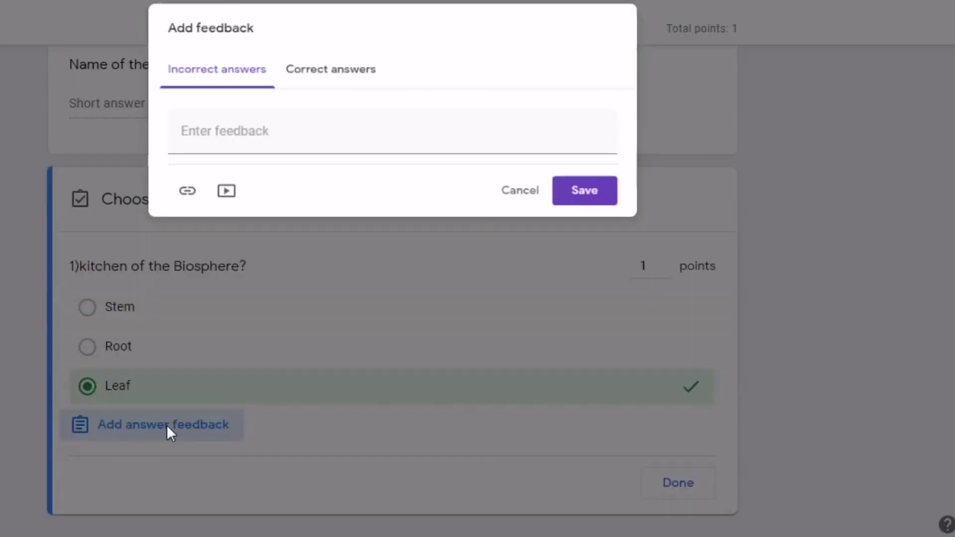
{"action": "left_click", "coordinate": [240, 134]}
{"action": "type", "text": "Wr"}
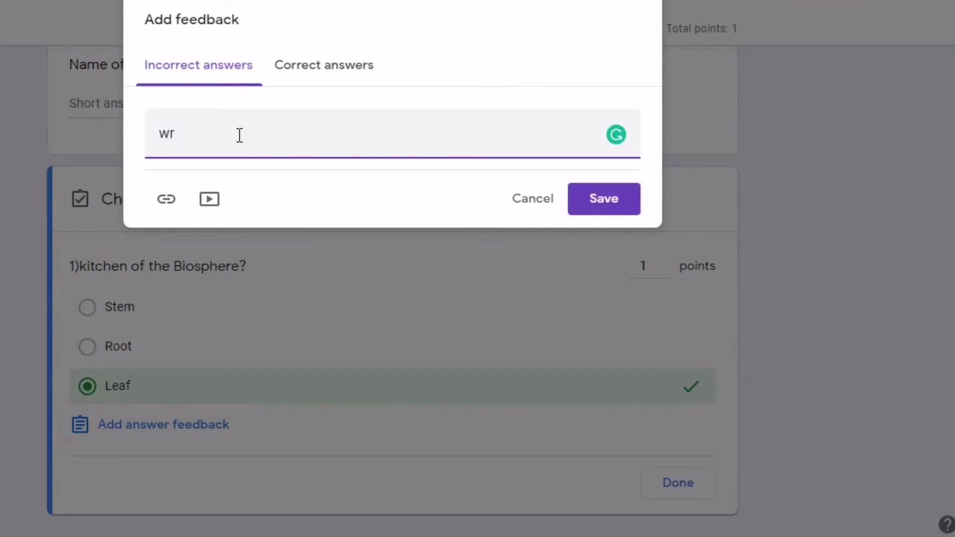
{"action": "type", "text": "ong answer"}
{"action": "left_click", "coordinate": [321, 74]}
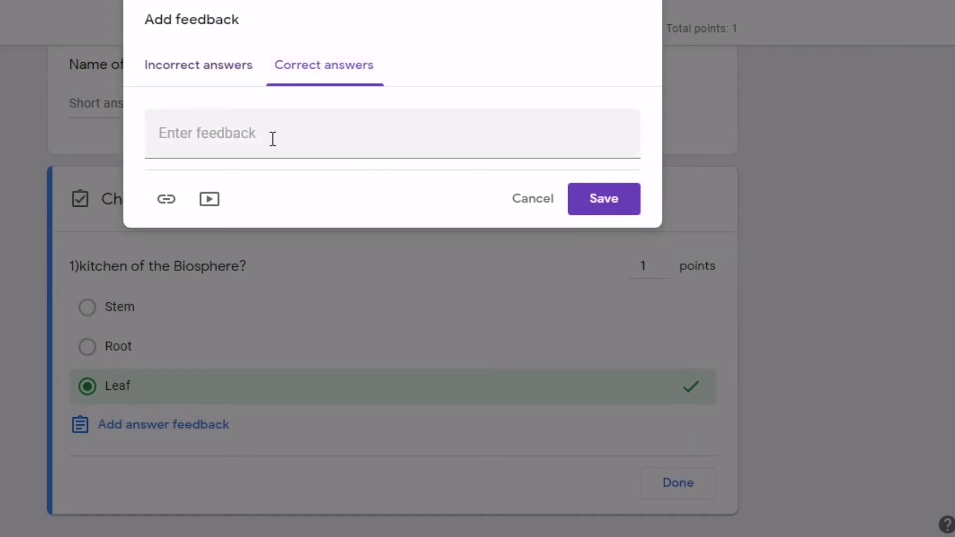
{"action": "left_click", "coordinate": [273, 139]}
{"action": "type", "text": "ver"}
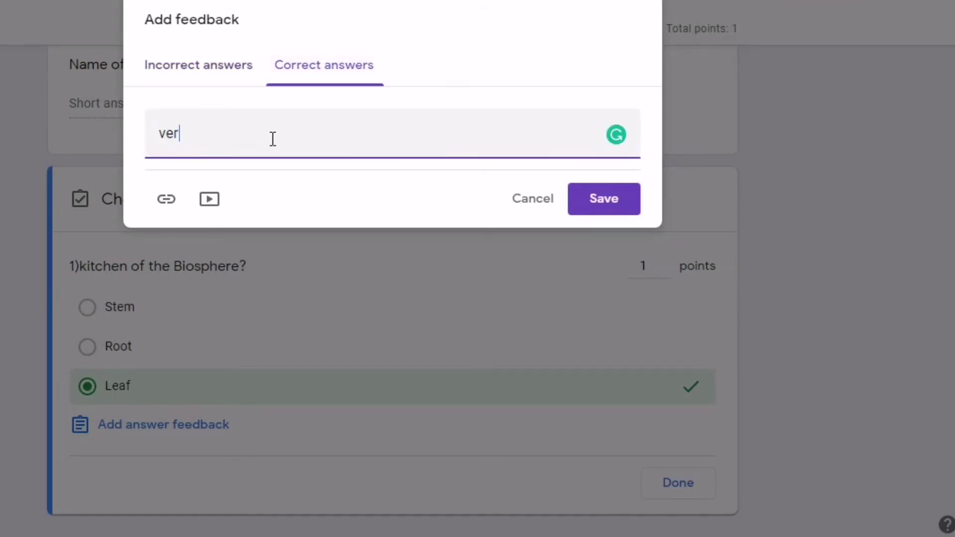
{"action": "type", "text": "y good"}
{"action": "left_click", "coordinate": [599, 201]}
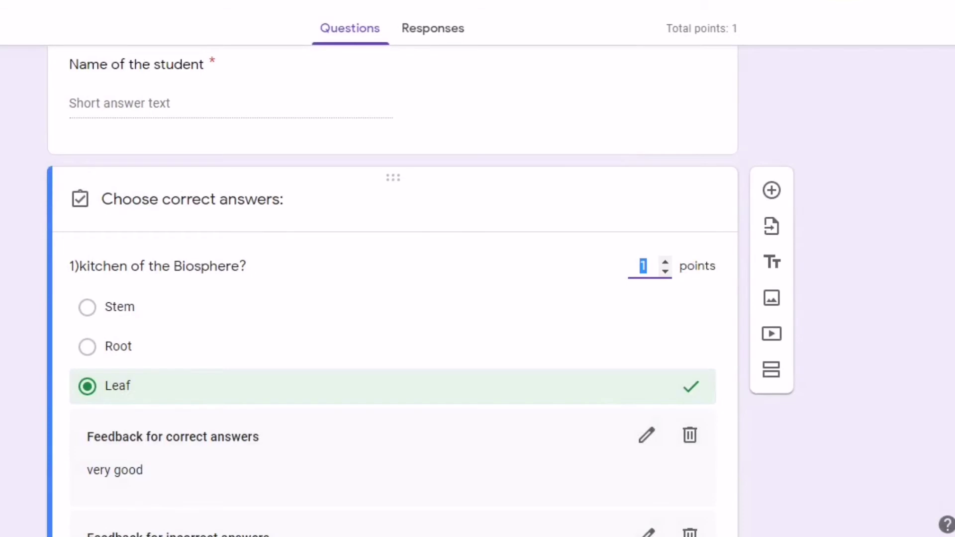
Finish the answer key and make the "kitchen of the Biosphere?" question required.
{"action": "scroll", "coordinate": [393, 291], "scroll_direction": "down", "scroll_amount": 3}
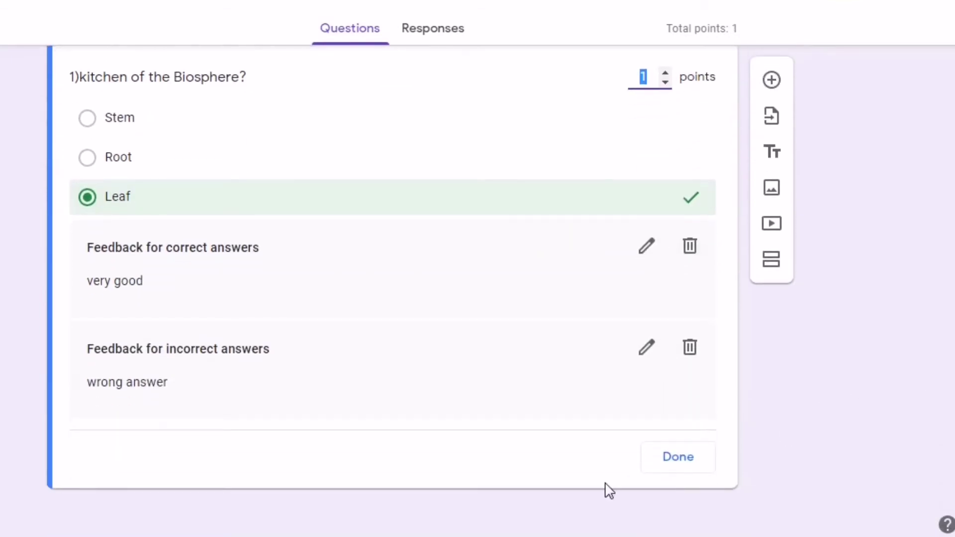
{"action": "left_click", "coordinate": [679, 456]}
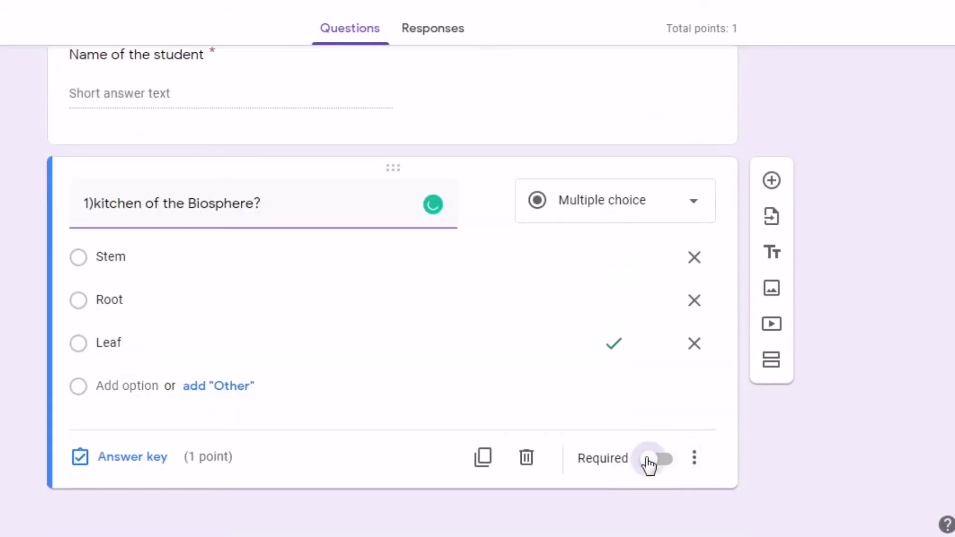
{"action": "left_click", "coordinate": [652, 460]}
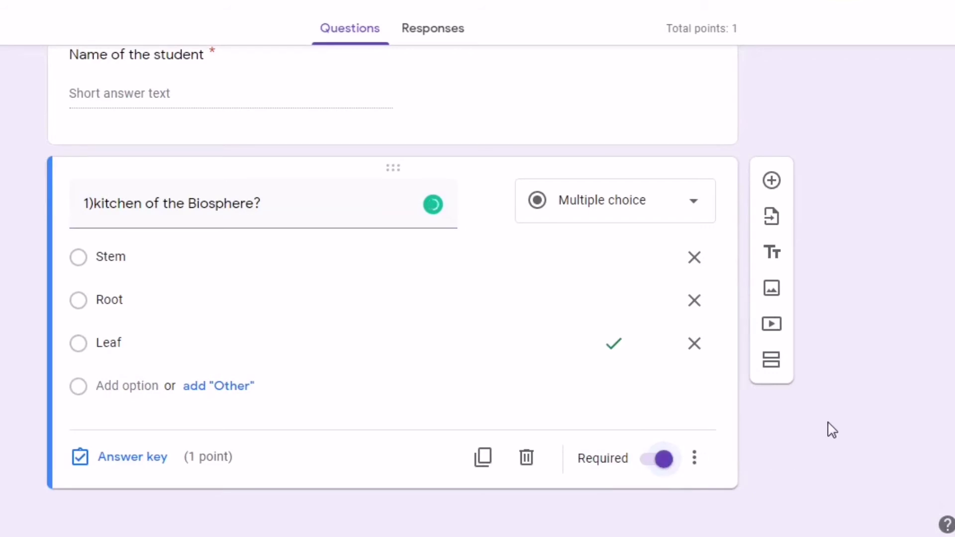
Add a new question reading "2).......................... is the fluid part of the chloroplast?" below the kitchen of the Biosphere question.
{"action": "left_click", "coordinate": [771, 184]}
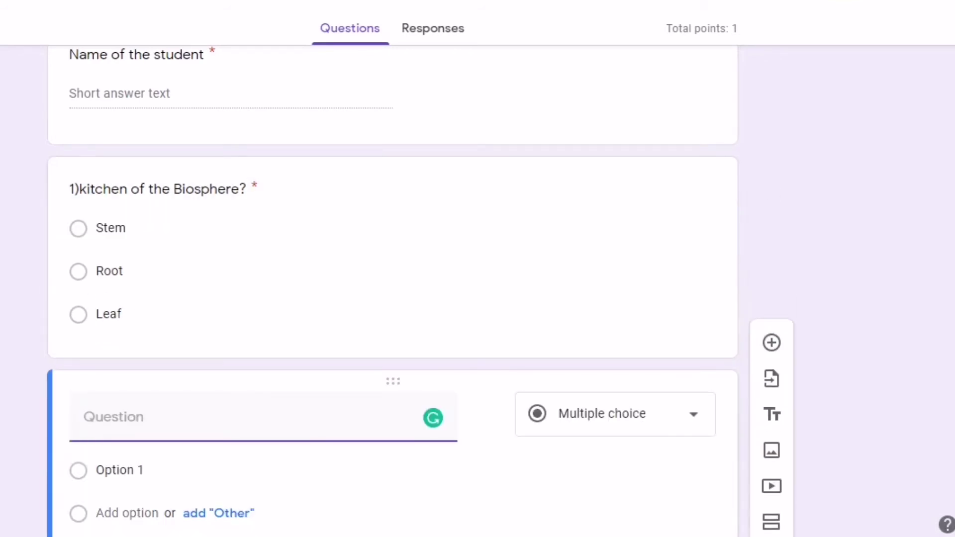
{"action": "scroll", "coordinate": [234, 345], "scroll_direction": "down", "scroll_amount": 3}
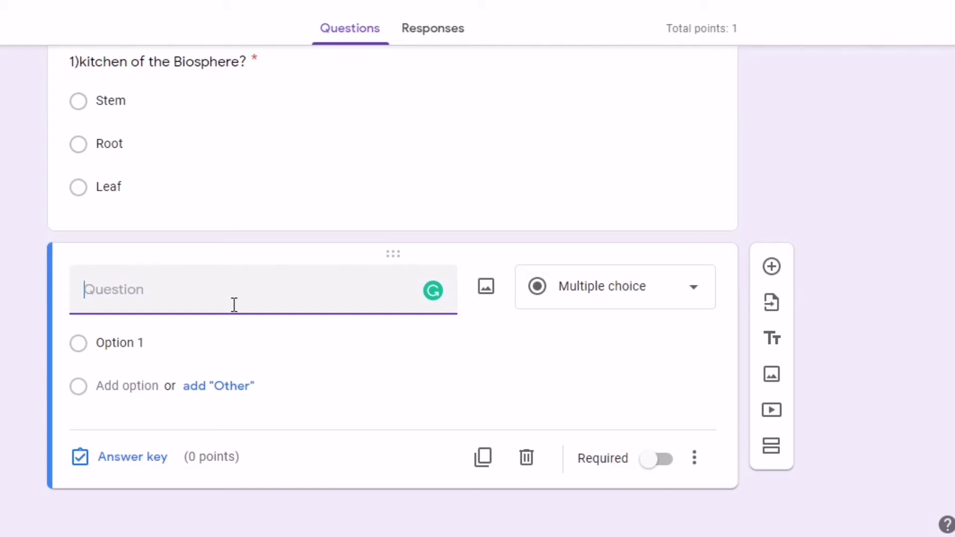
{"action": "type", "text": "2"}
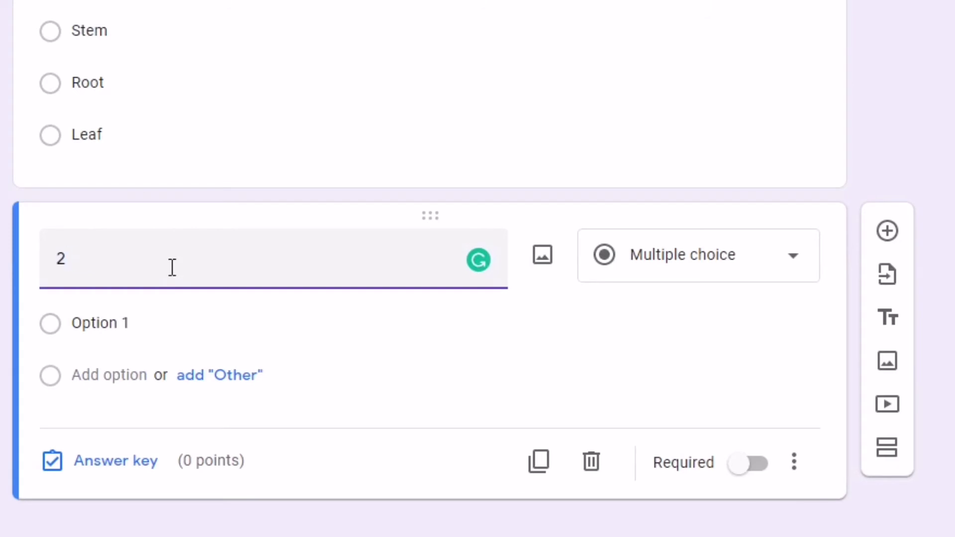
{"action": "type", "text": ").............................. is"}
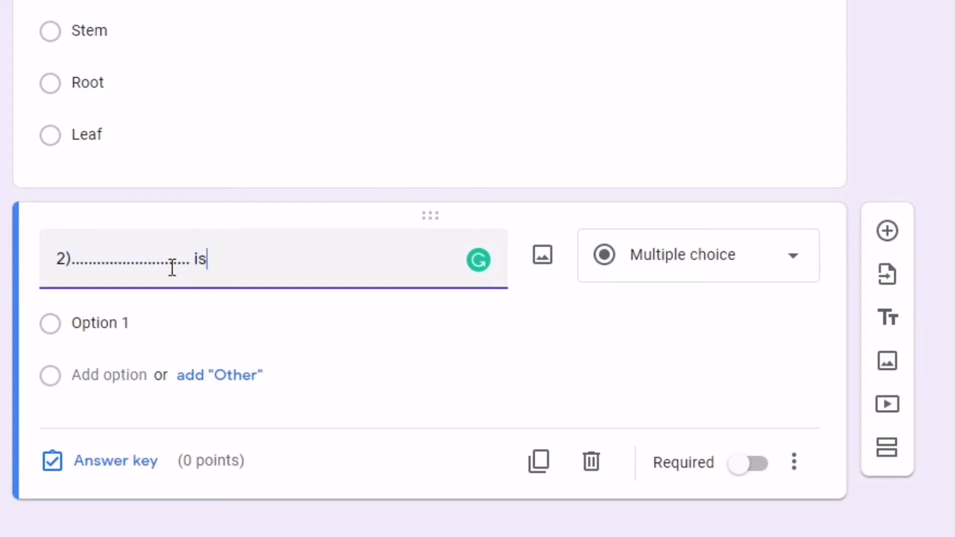
{"action": "type", "text": " the fluid"}
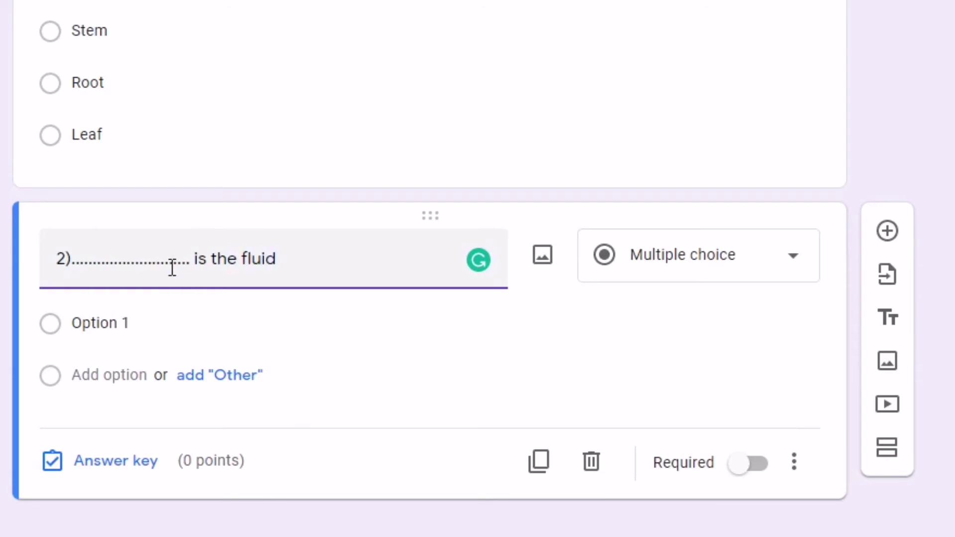
{"action": "type", "text": " part of the"}
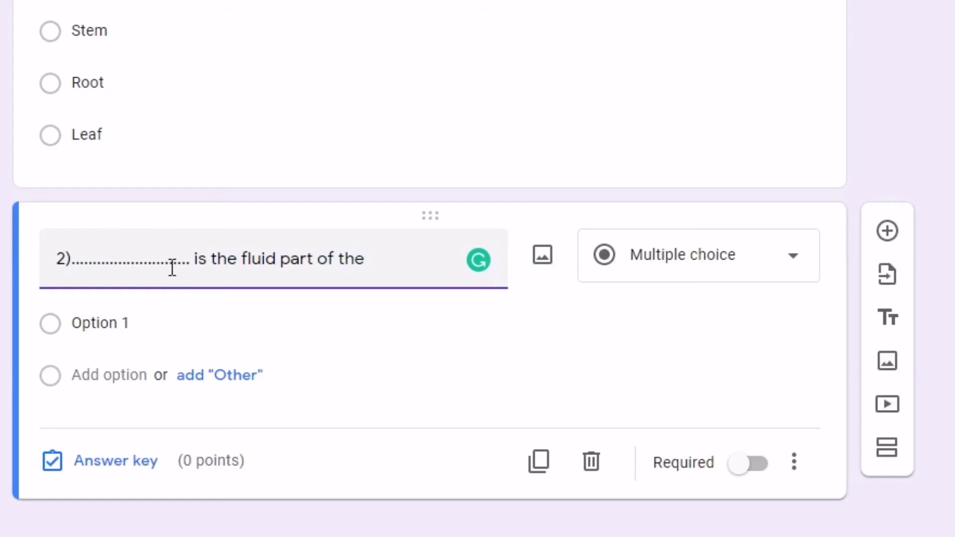
{"action": "type", "text": " chloroplast"}
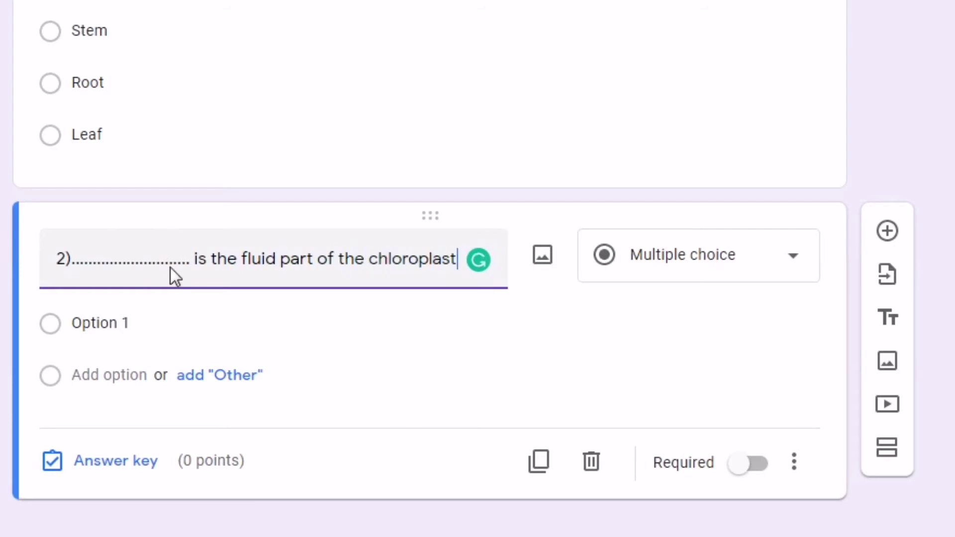
{"action": "type", "text": "?"}
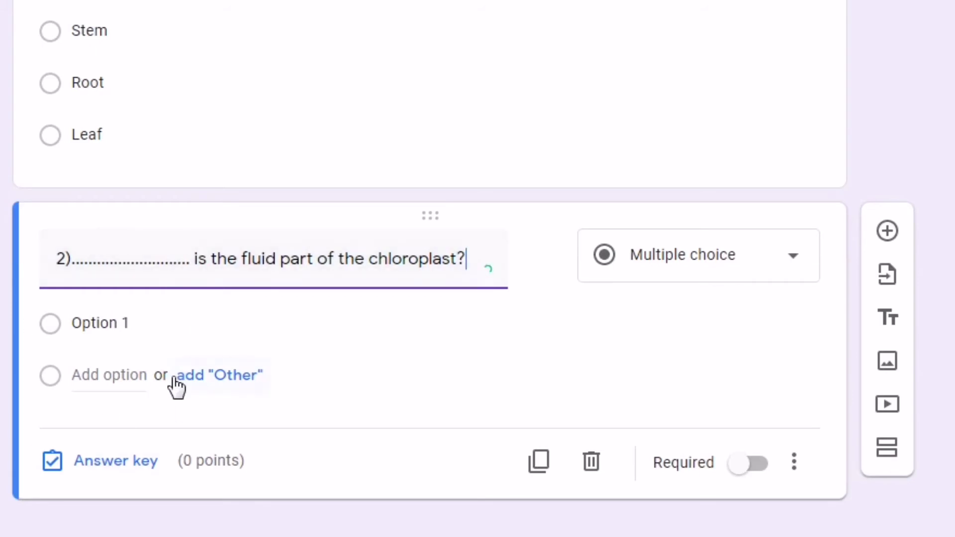
Enter Grana, Stroma and Stomata as the answer options of the chloroplast question.
{"action": "left_click", "coordinate": [110, 324]}
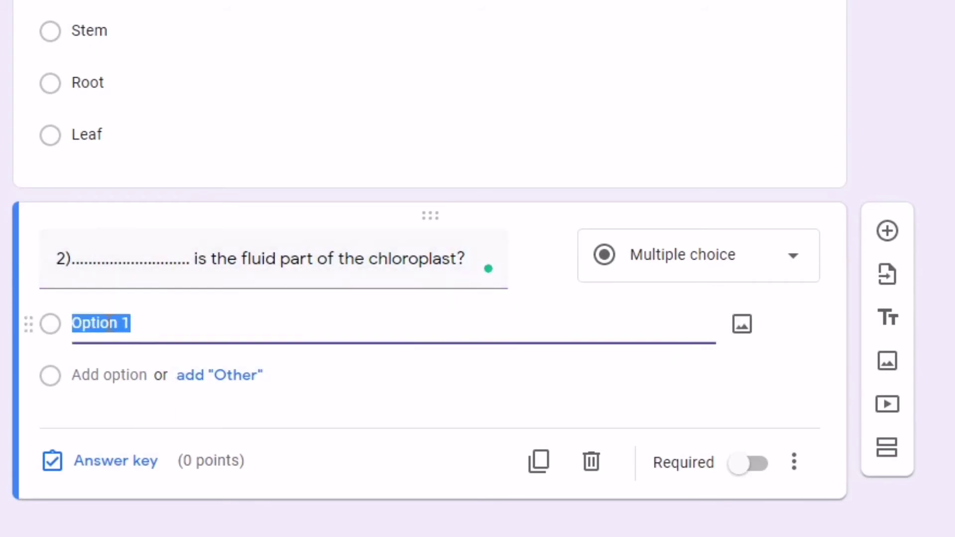
{"action": "key", "text": "BackSpace"}
{"action": "type", "text": "Gras"}
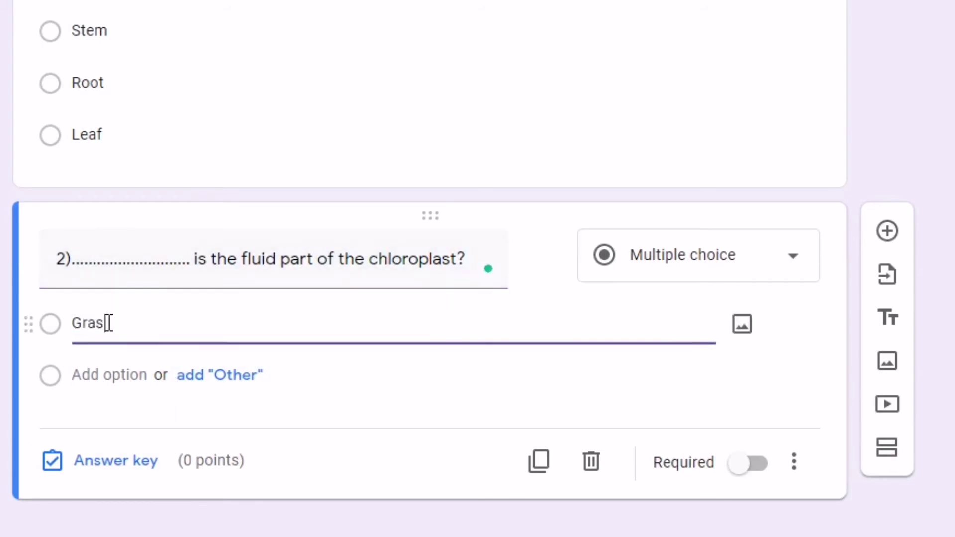
{"action": "key", "text": "BackSpace"}
{"action": "type", "text": "na"}
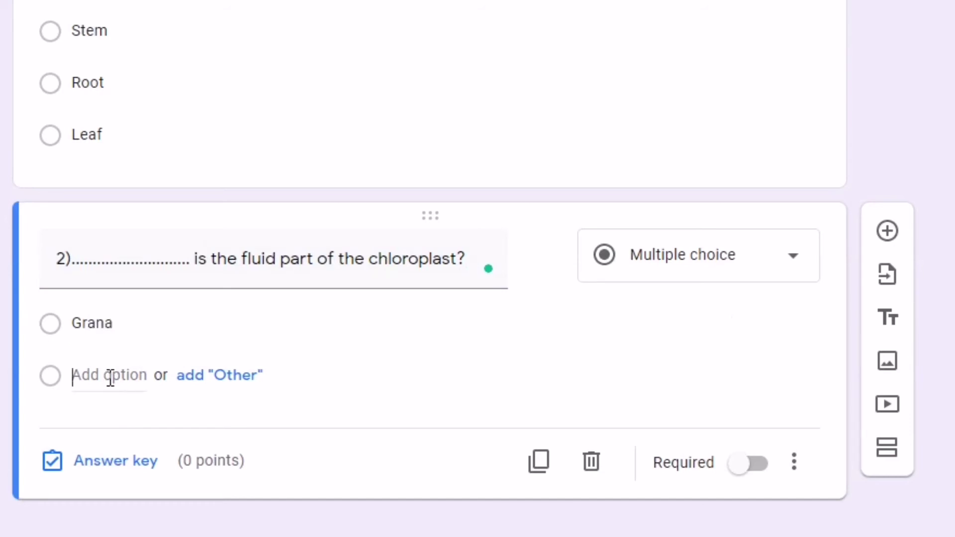
{"action": "left_click", "coordinate": [109, 375]}
{"action": "key", "text": "BackSpace"}
{"action": "type", "text": "S"}
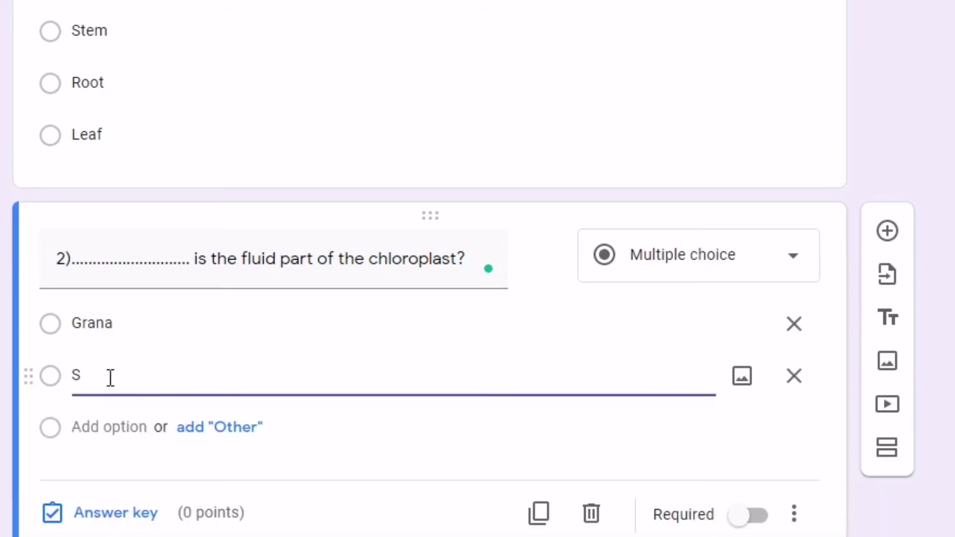
{"action": "type", "text": "troma"}
{"action": "key", "text": "Return"}
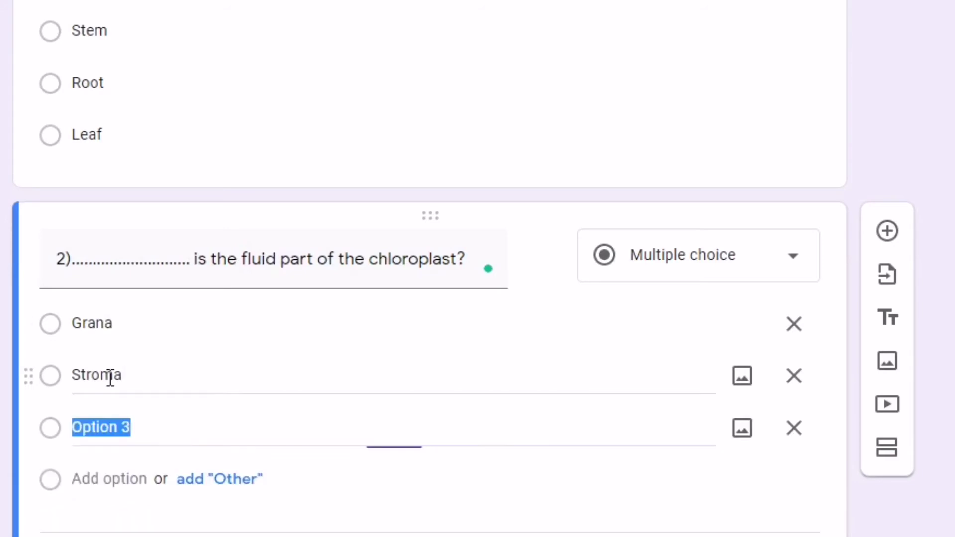
{"action": "key", "text": "BackSpace"}
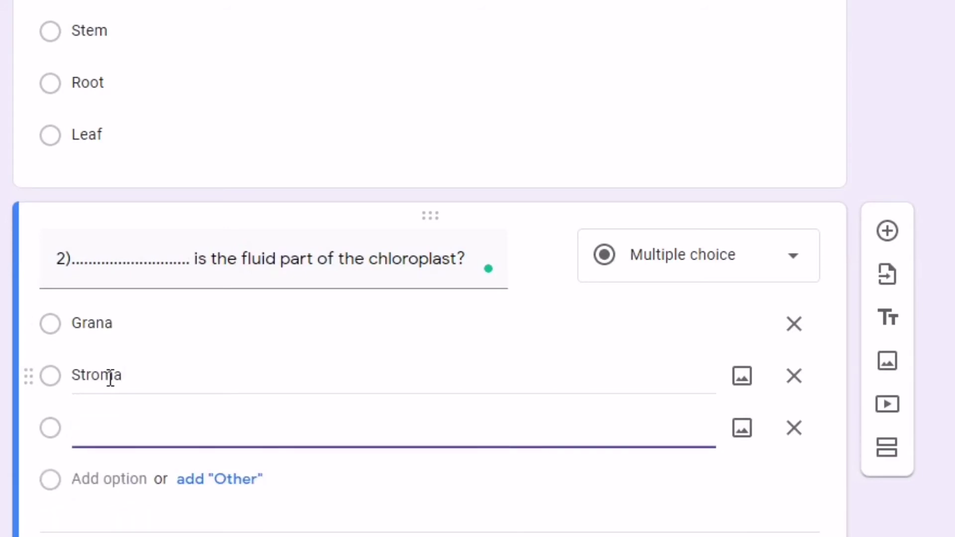
{"action": "type", "text": "Stomata"}
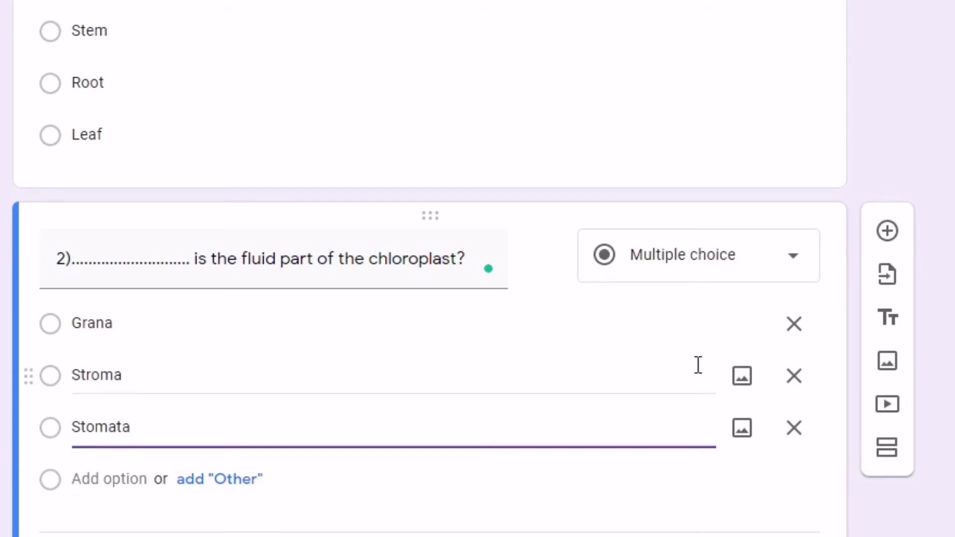
Key Stroma as the correct answer for 1 point with feedback "very good" and "wrong answer", and make the chloroplast question required.
{"action": "scroll", "coordinate": [697, 365], "scroll_direction": "down", "scroll_amount": 2}
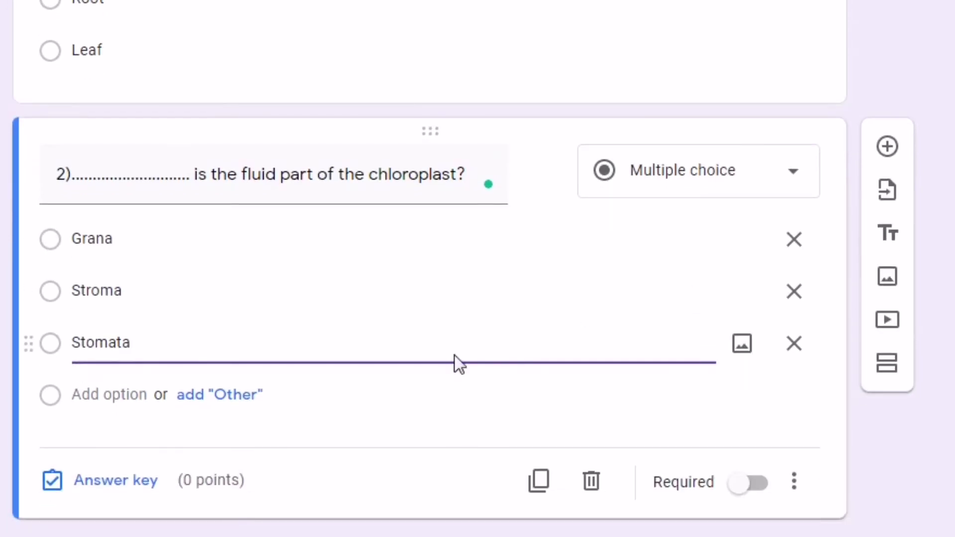
{"action": "left_click", "coordinate": [142, 491]}
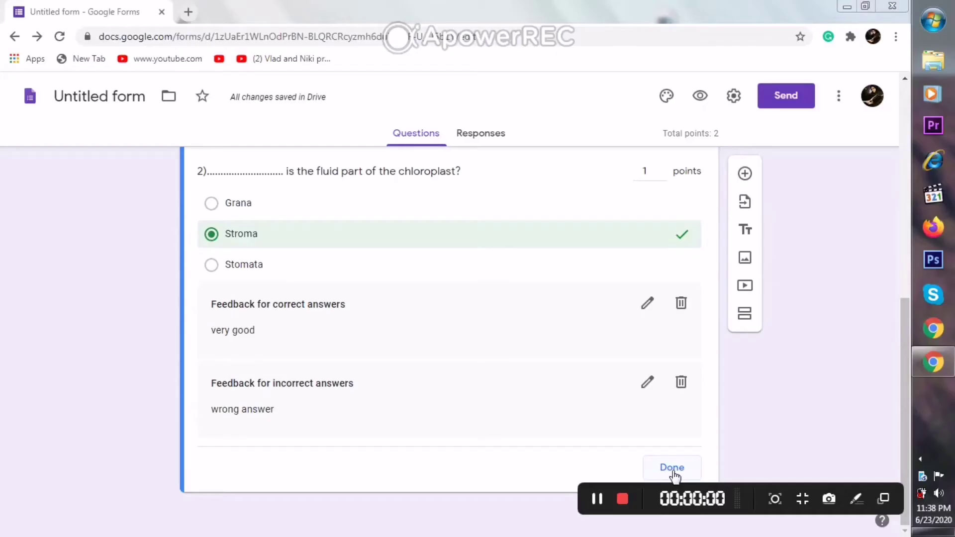
{"action": "left_click_drag", "start_coordinate": [663, 498], "coordinate": [663, 12]}
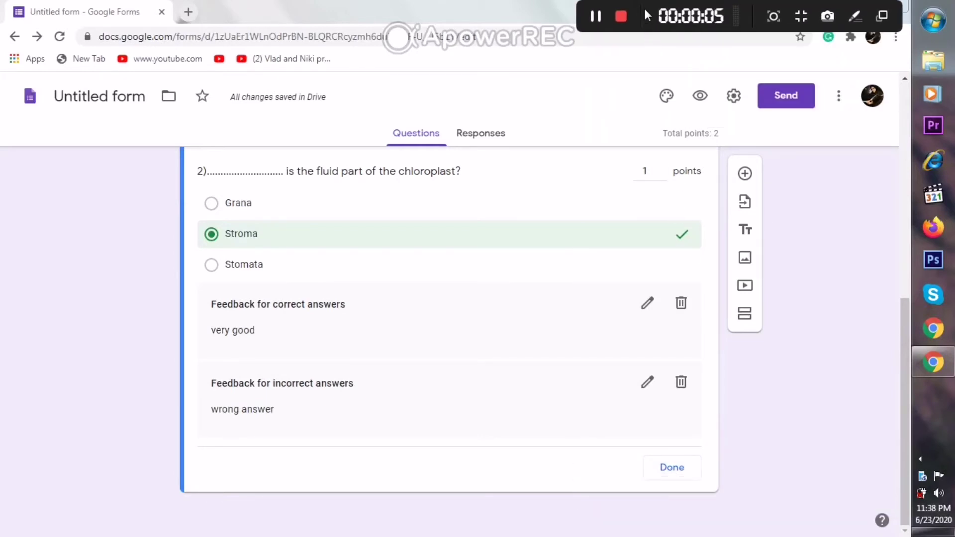
{"action": "left_click", "coordinate": [685, 473]}
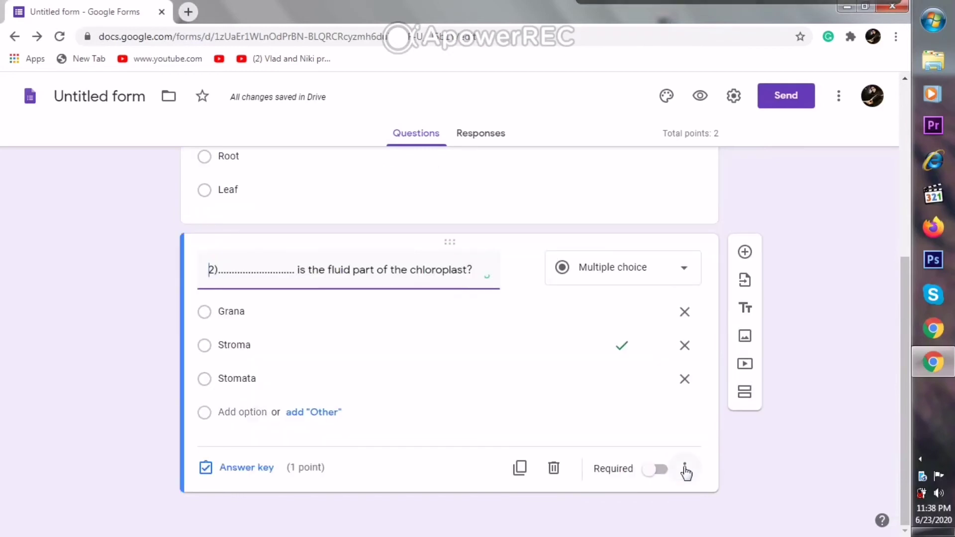
{"action": "left_click", "coordinate": [657, 470]}
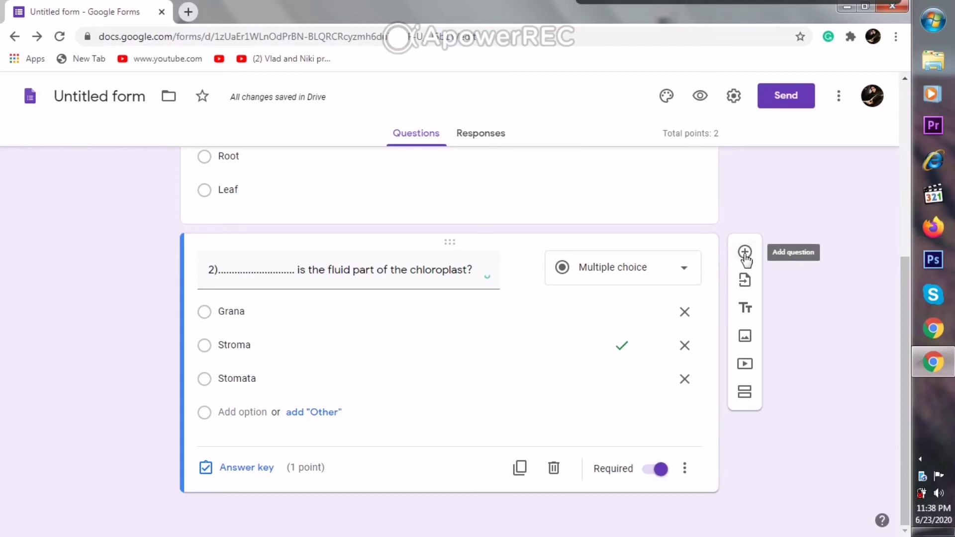
Start importing questions and choose the form "Copy of 10th standard question paper" as the source.
{"action": "left_click", "coordinate": [746, 283]}
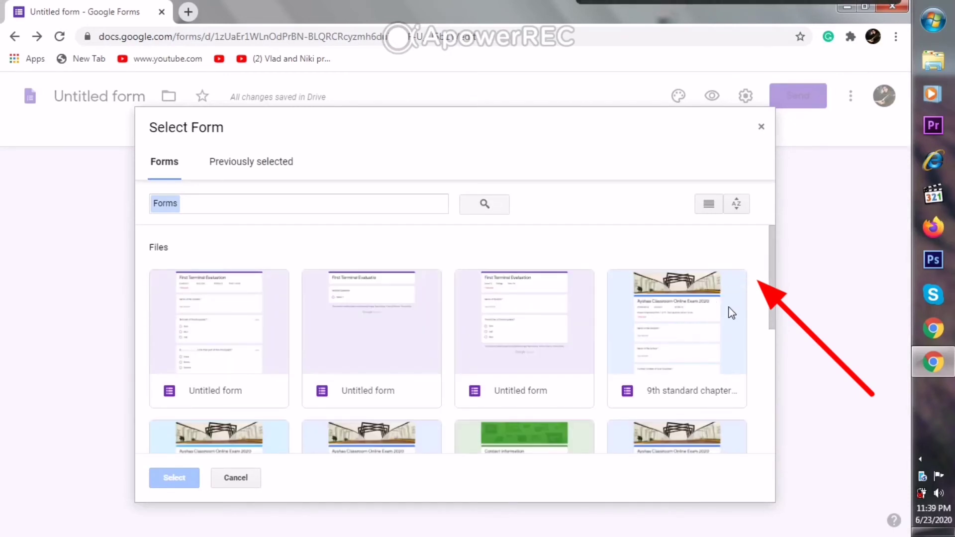
{"action": "left_click_drag", "start_coordinate": [777, 299], "coordinate": [778, 320]}
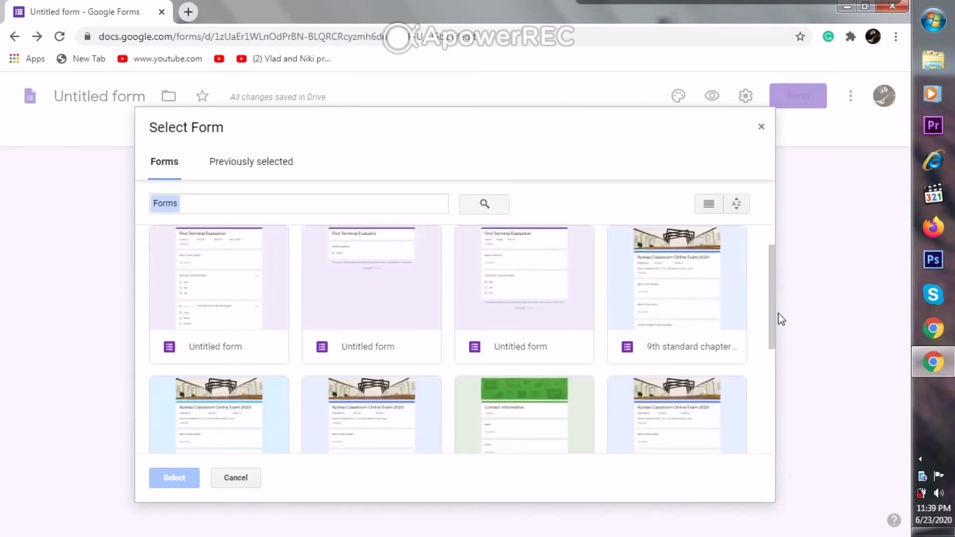
{"action": "left_click", "coordinate": [347, 434]}
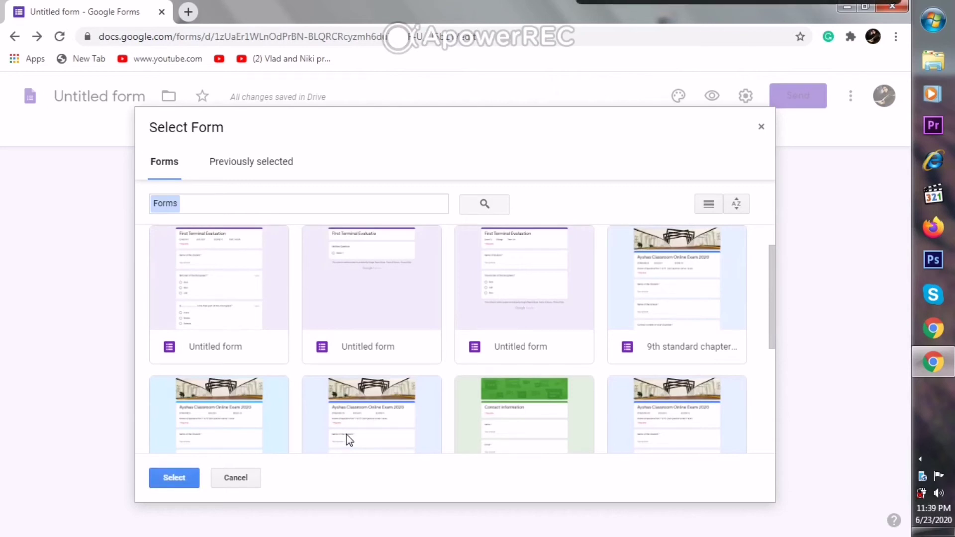
{"action": "left_click", "coordinate": [205, 434]}
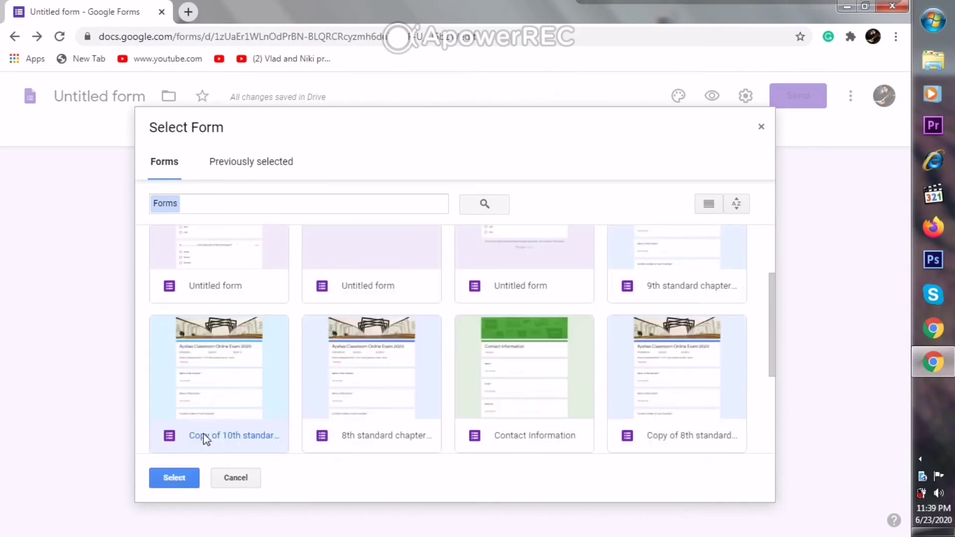
{"action": "left_click", "coordinate": [174, 479]}
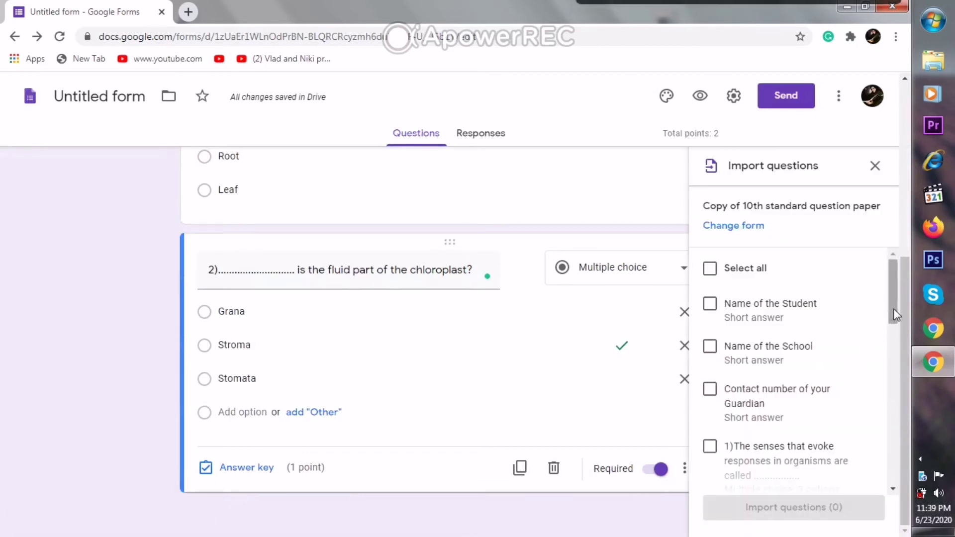
Import question 3, "carries impulses from dendrite to the cell body", from the chosen question paper into the quiz.
{"action": "scroll", "coordinate": [893, 329], "scroll_direction": "down", "scroll_amount": 3}
{"action": "left_click_drag", "start_coordinate": [897, 339], "coordinate": [904, 385]}
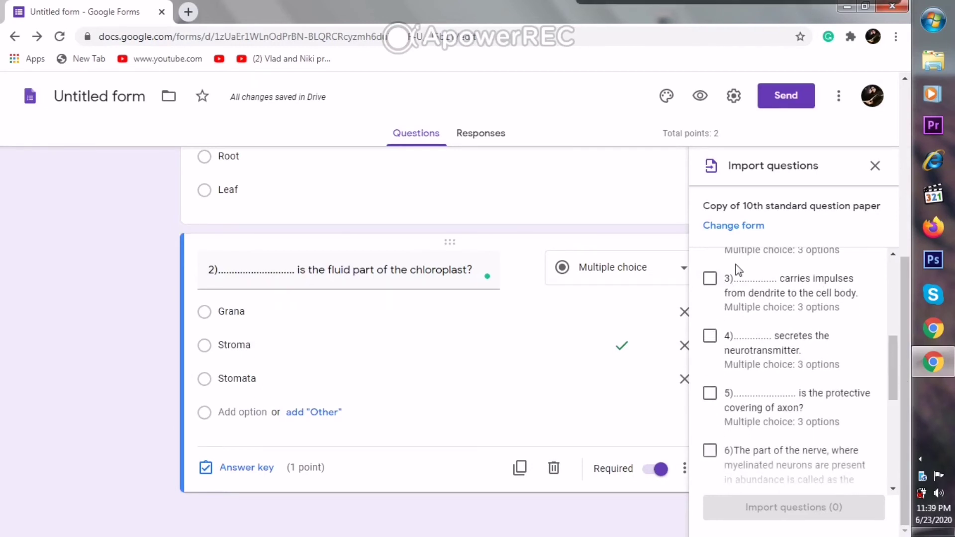
{"action": "left_click", "coordinate": [711, 279]}
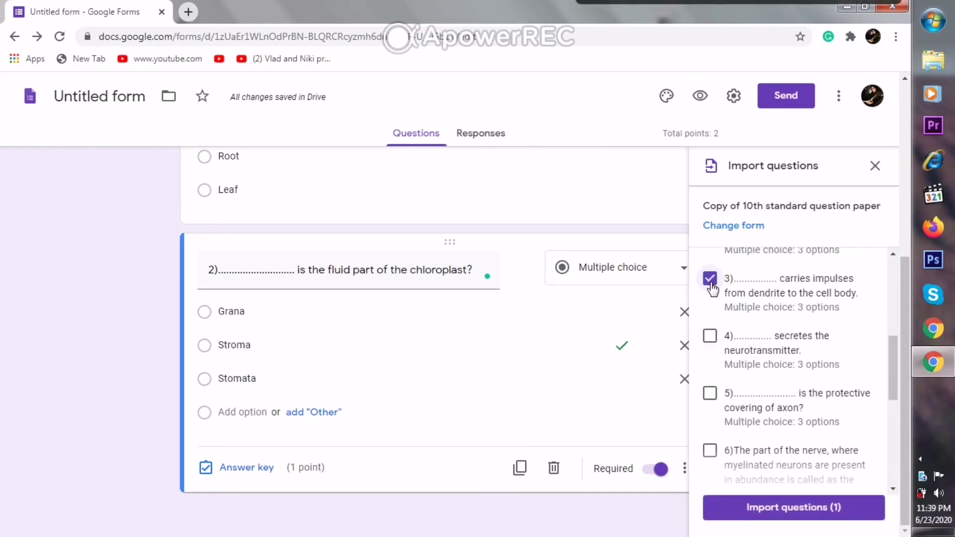
{"action": "left_click", "coordinate": [779, 511]}
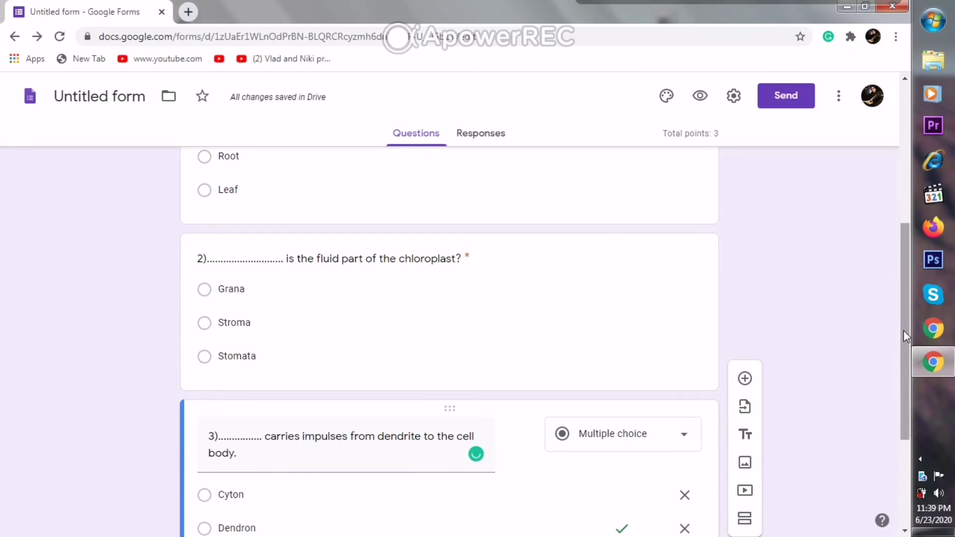
{"action": "mouse_move", "coordinate": [903, 331]}
{"action": "left_mouse_down"}
{"action": "mouse_move", "coordinate": [916, 424]}
{"action": "mouse_move", "coordinate": [903, 324]}
{"action": "left_mouse_up"}
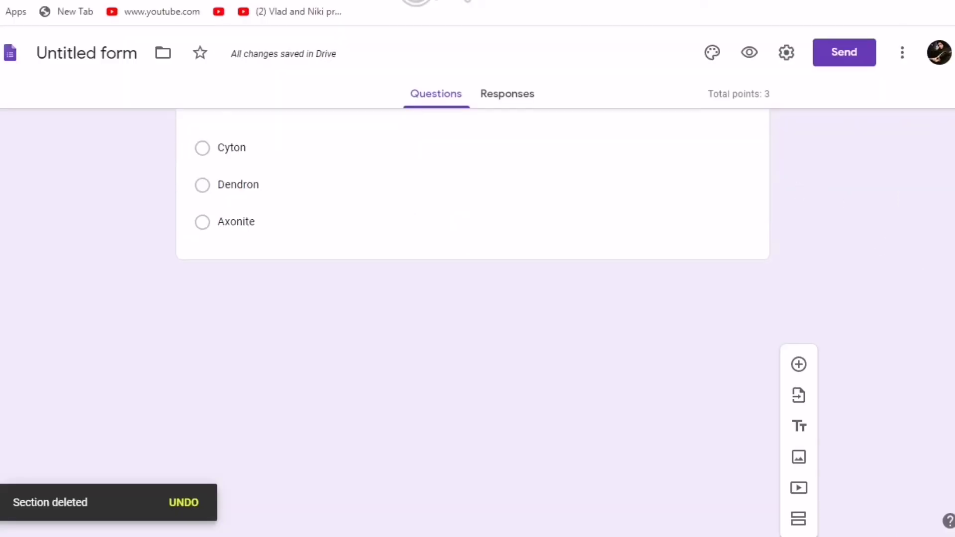
Stop the form from accepting responses, and switch accepting responses back on.
{"action": "scroll", "coordinate": [472, 324], "scroll_direction": "up", "scroll_amount": 7}
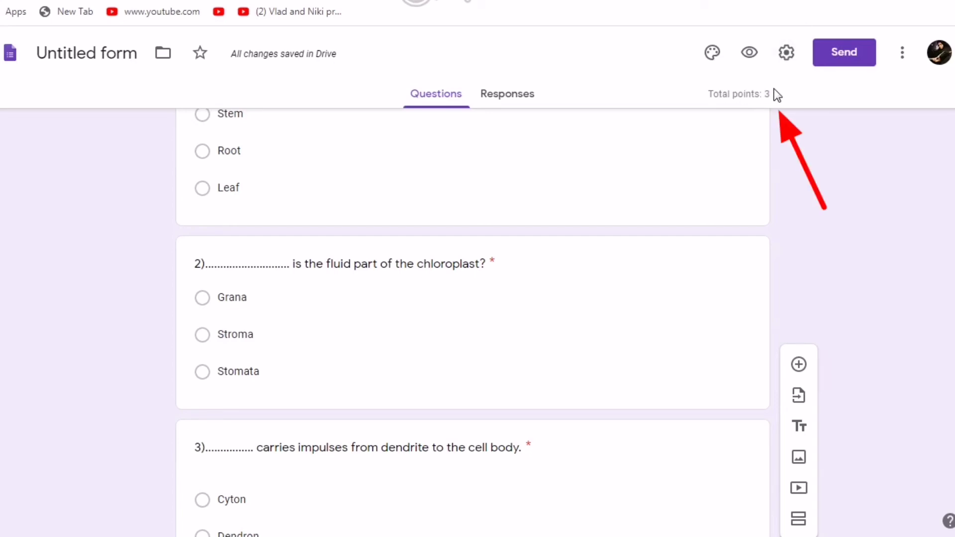
{"action": "left_click", "coordinate": [511, 98]}
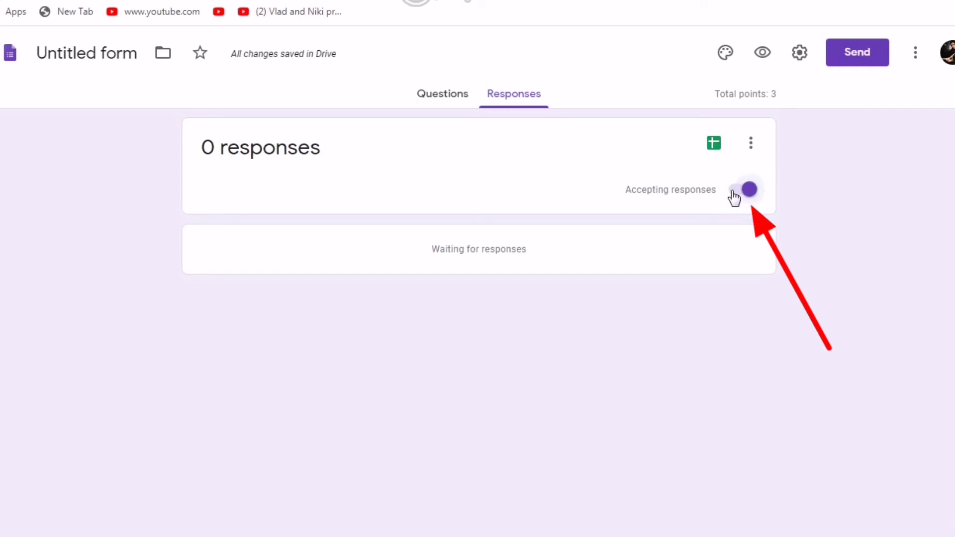
{"action": "left_click", "coordinate": [731, 191]}
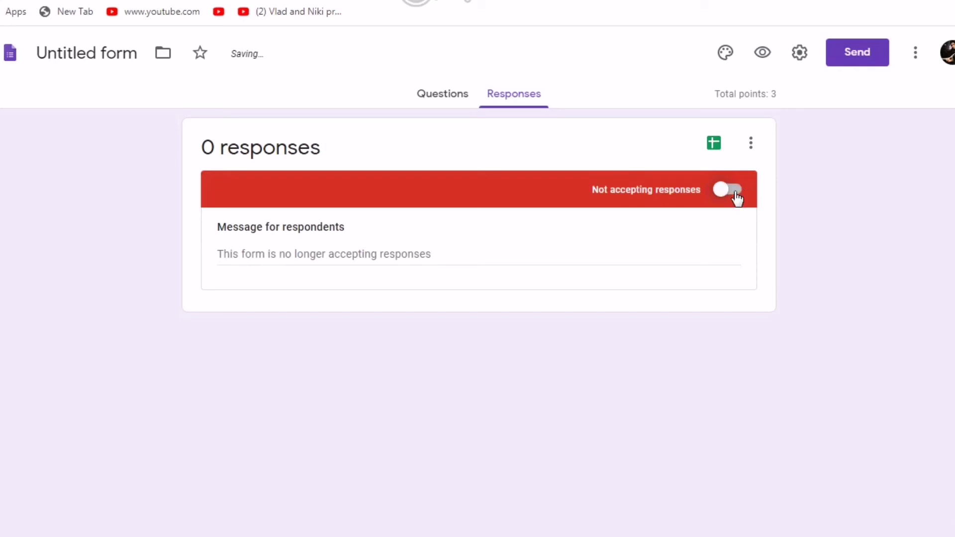
{"action": "left_click", "coordinate": [739, 196]}
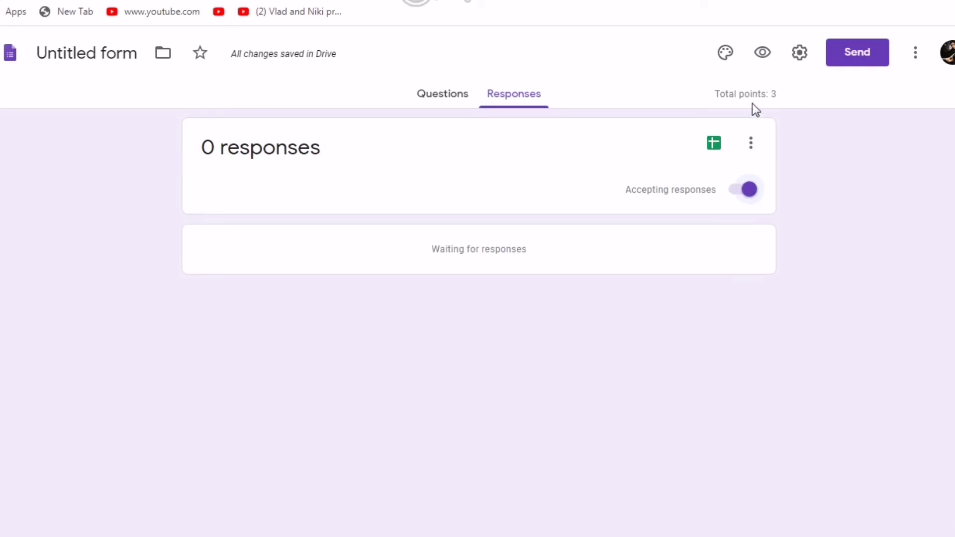
Set the form's header image to the open book with heart-shaped pages from the Work and School themes.
{"action": "left_click", "coordinate": [726, 54]}
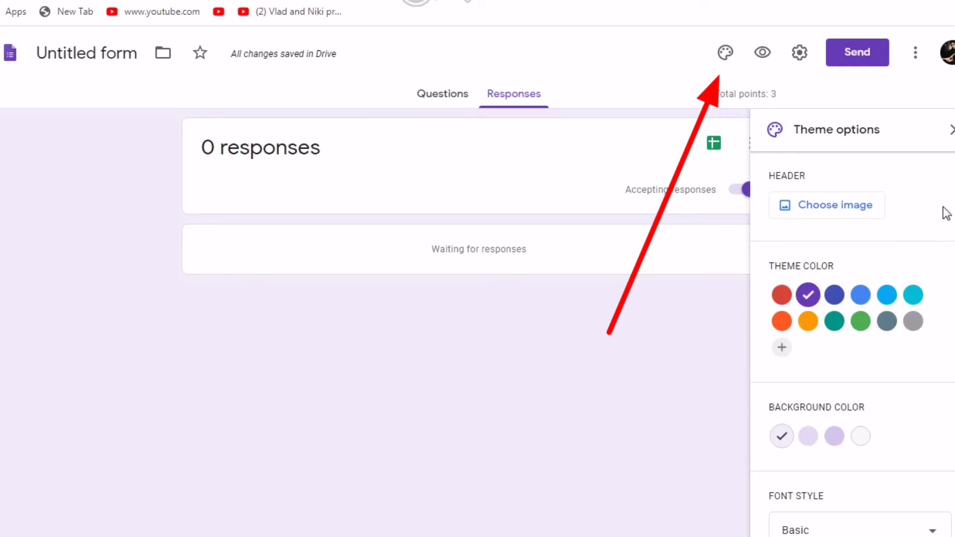
{"action": "left_click", "coordinate": [847, 217]}
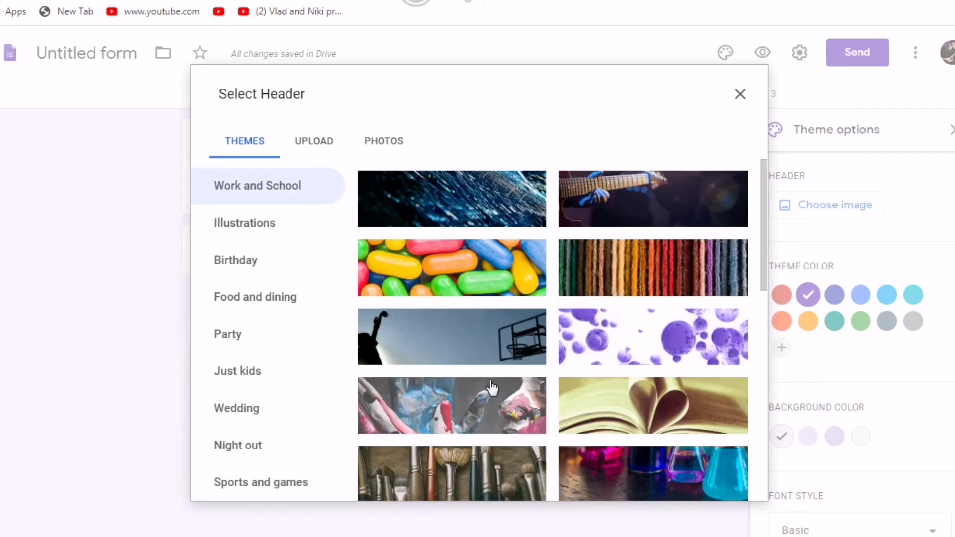
{"action": "left_click", "coordinate": [648, 405]}
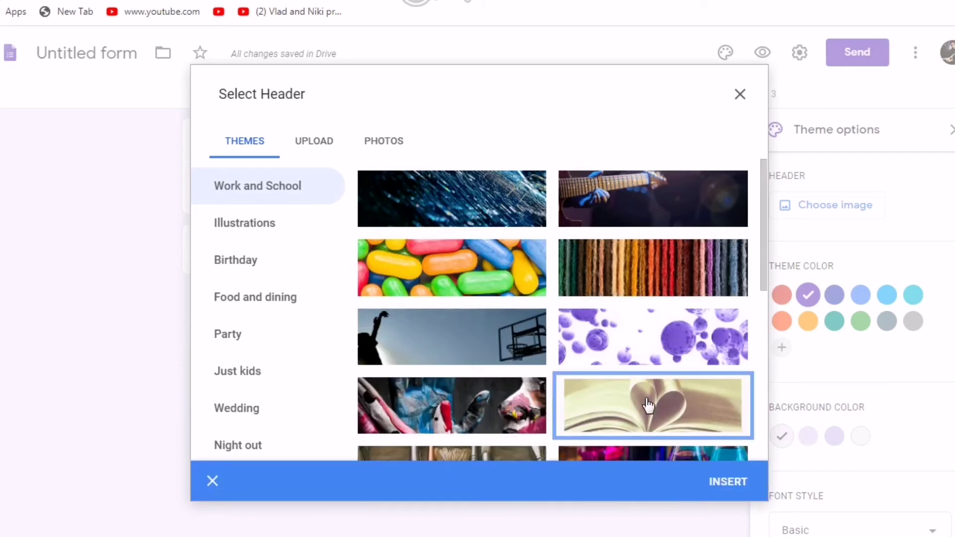
{"action": "left_click", "coordinate": [732, 478]}
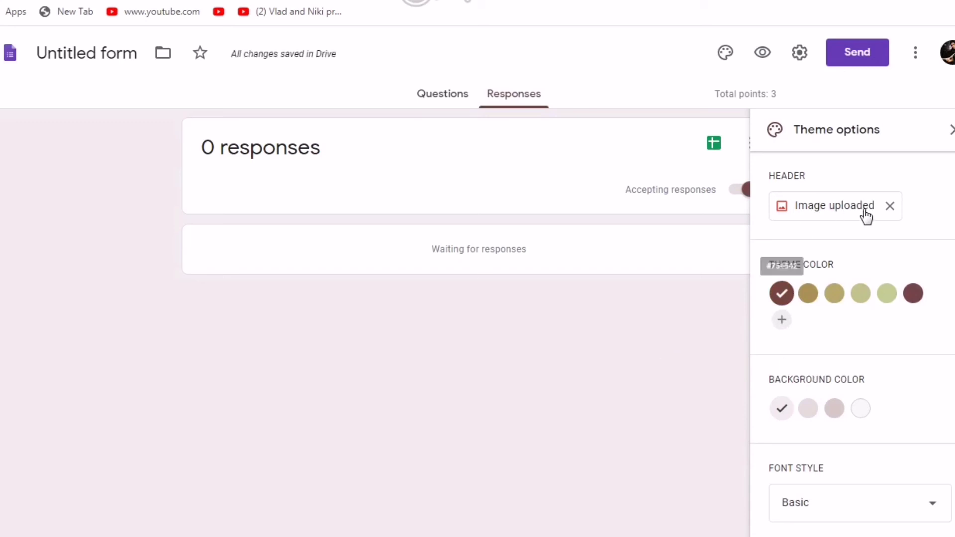
{"action": "left_click", "coordinate": [951, 131]}
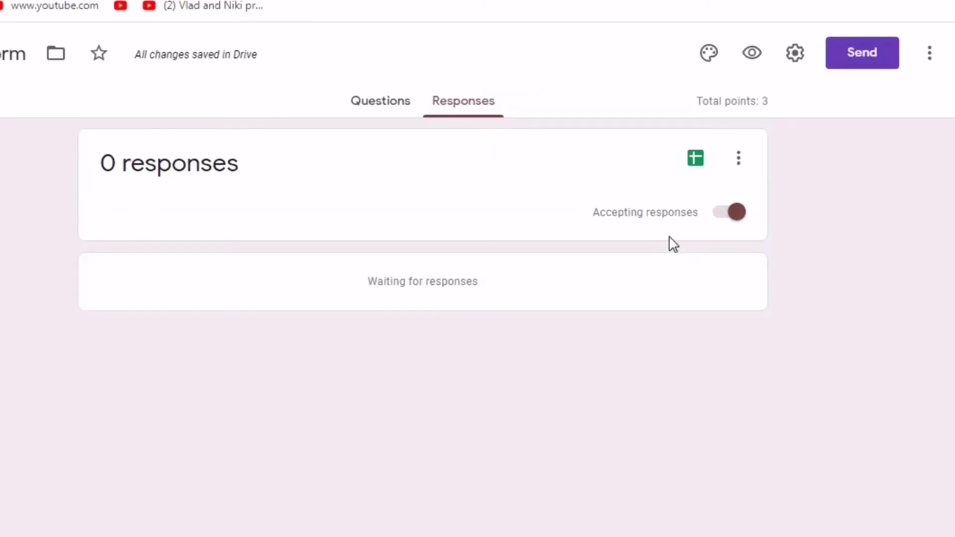
View the form's responses in the linked Google Sheets spreadsheet, and return to the form.
{"action": "left_click", "coordinate": [696, 159]}
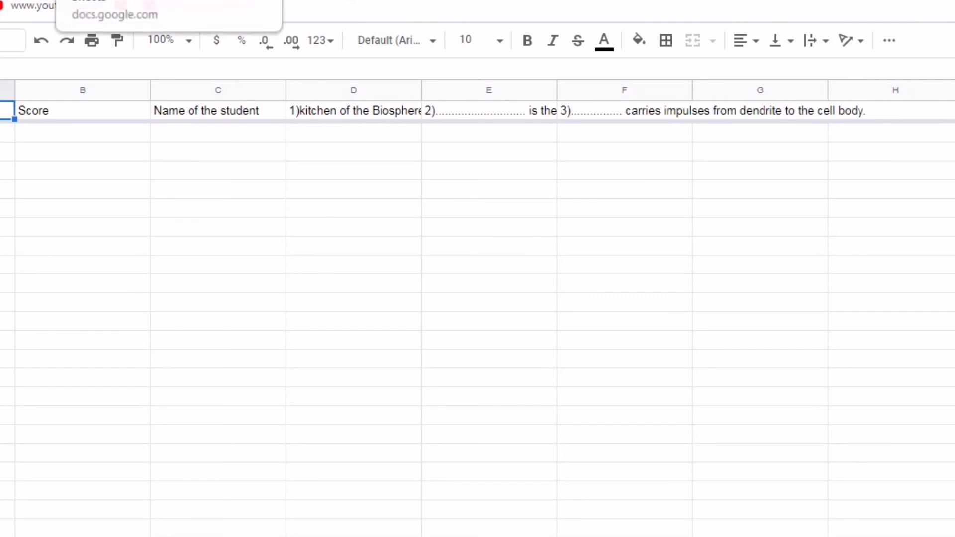
{"action": "left_click", "coordinate": [100, 1]}
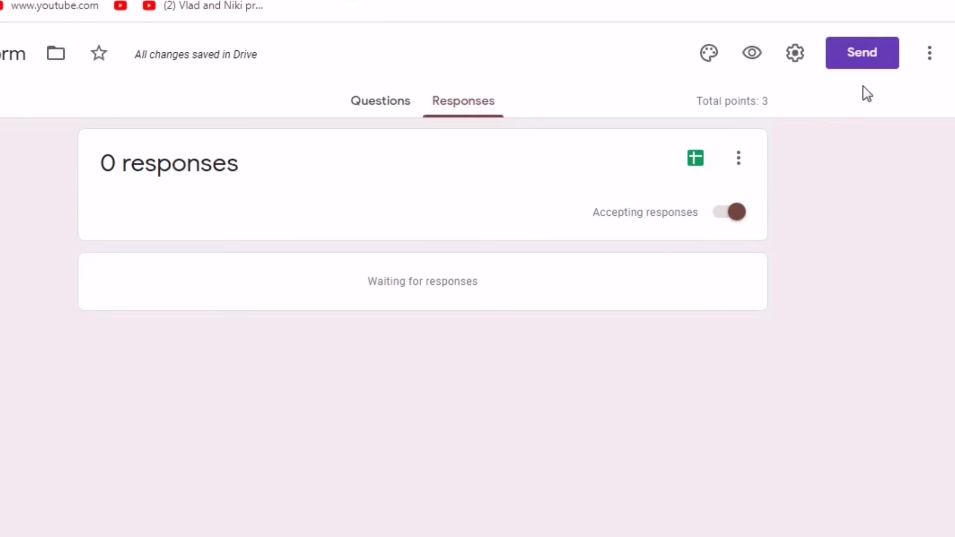
Copy the form's sharing link as a shortened URL and close the send options.
{"action": "left_click", "coordinate": [871, 73]}
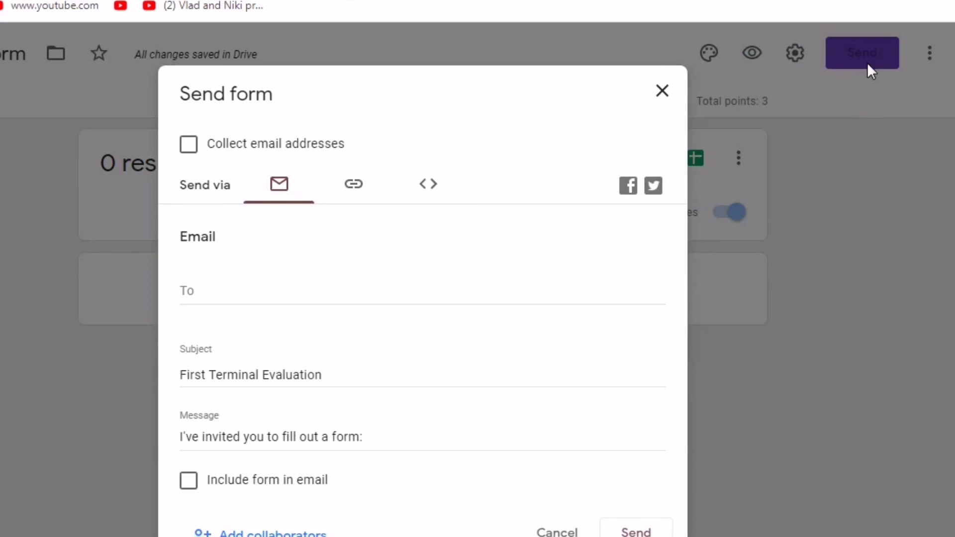
{"action": "left_click", "coordinate": [352, 202]}
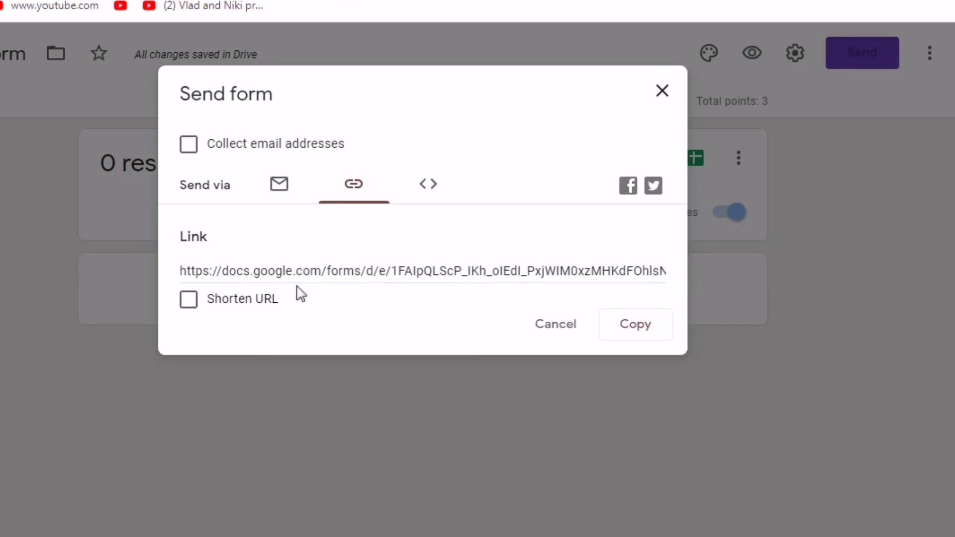
{"action": "left_click", "coordinate": [188, 299]}
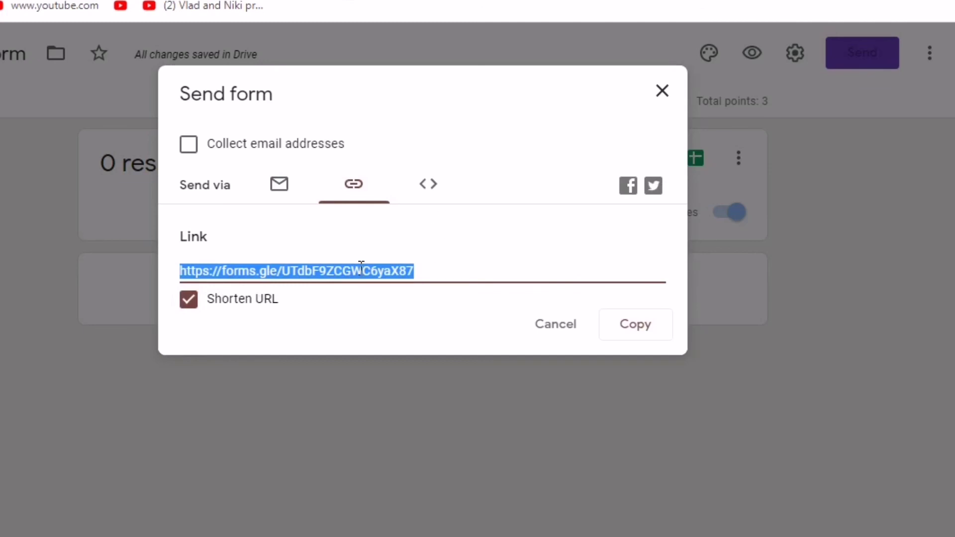
{"action": "left_click", "coordinate": [647, 338]}
{"action": "left_click", "coordinate": [662, 99]}
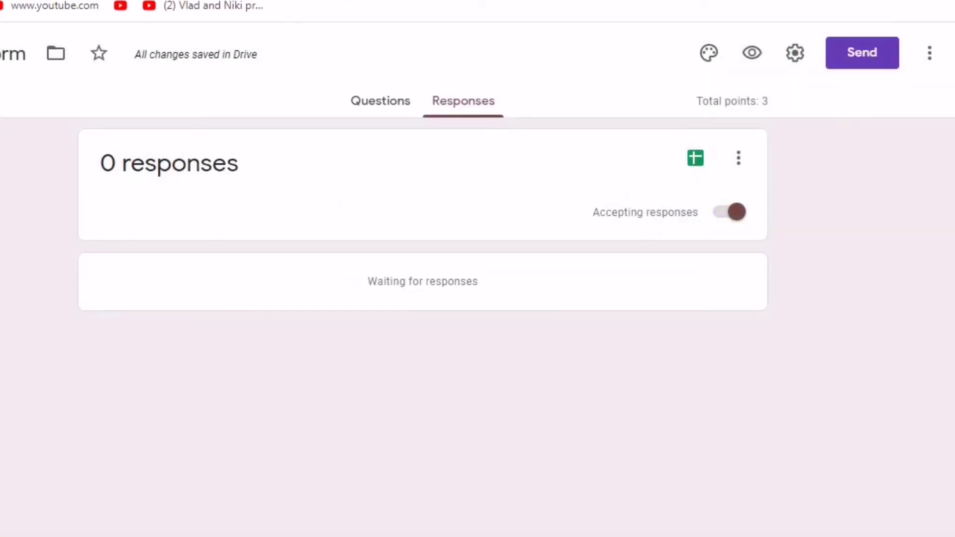
Switch to Gmail, paste the copied form link into the body of a new message, and close it as a draft.
{"action": "key", "text": "super+d"}
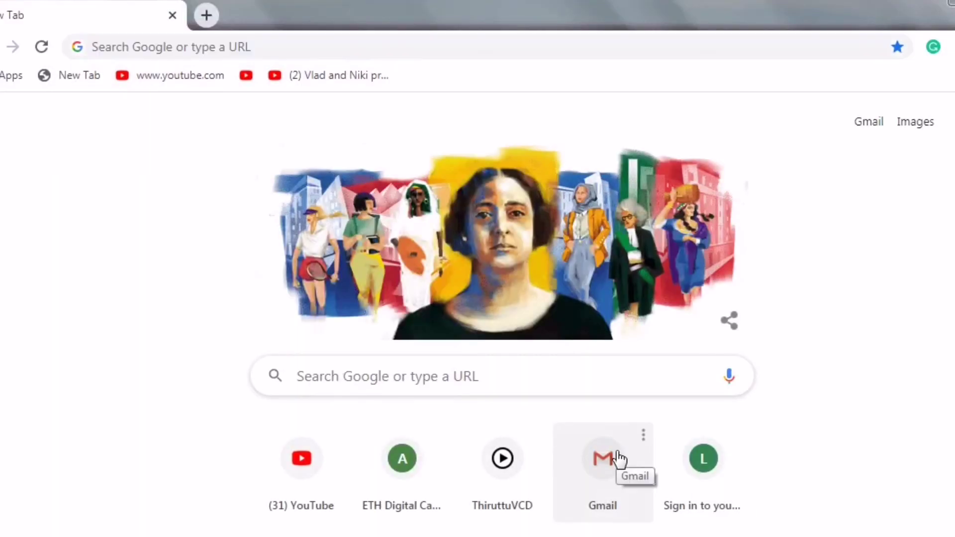
{"action": "left_click", "coordinate": [617, 457]}
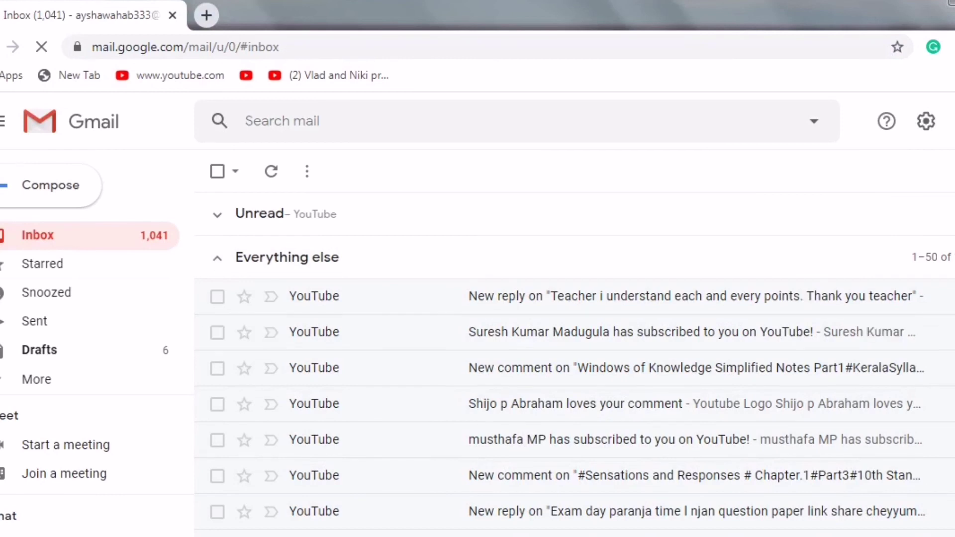
{"action": "left_click", "coordinate": [54, 200]}
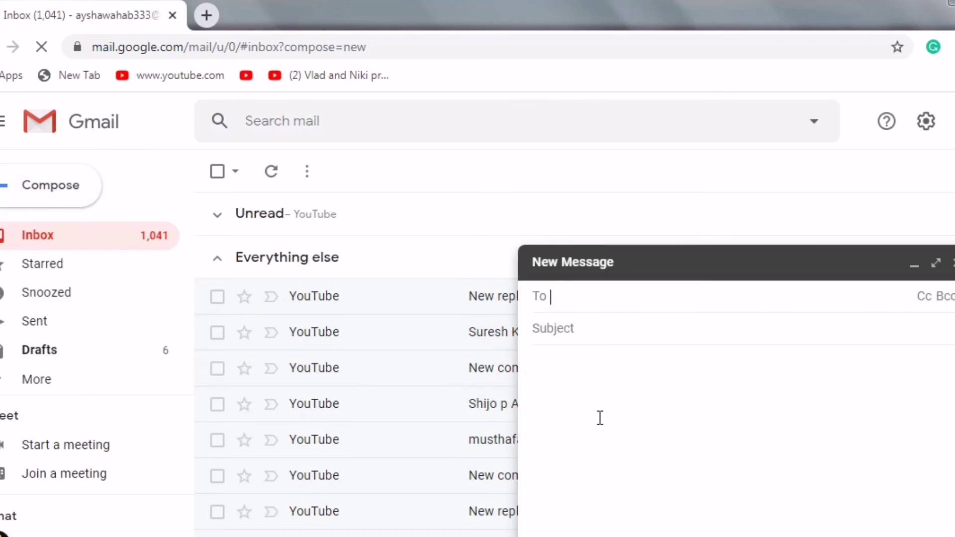
{"action": "left_click", "coordinate": [600, 417]}
{"action": "right_click", "coordinate": [600, 419]}
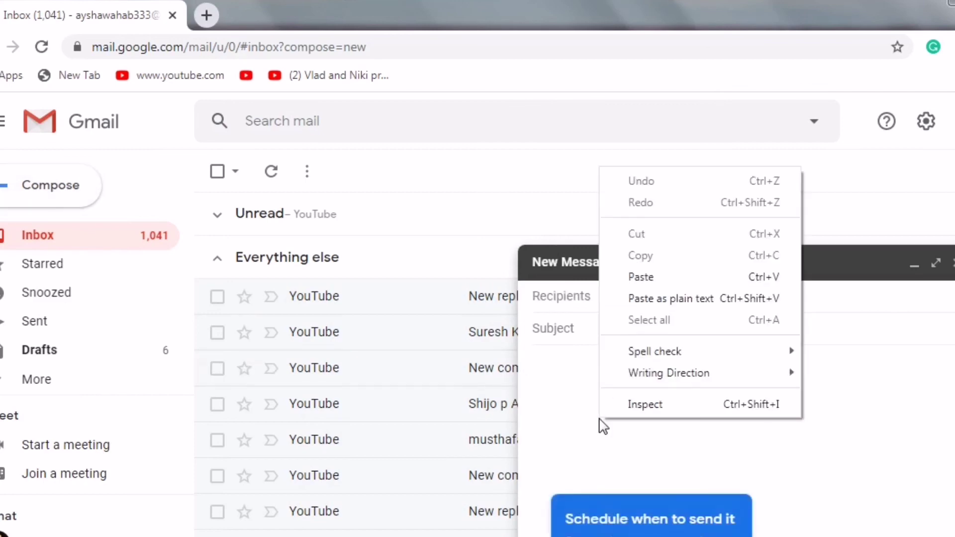
{"action": "left_click", "coordinate": [641, 277]}
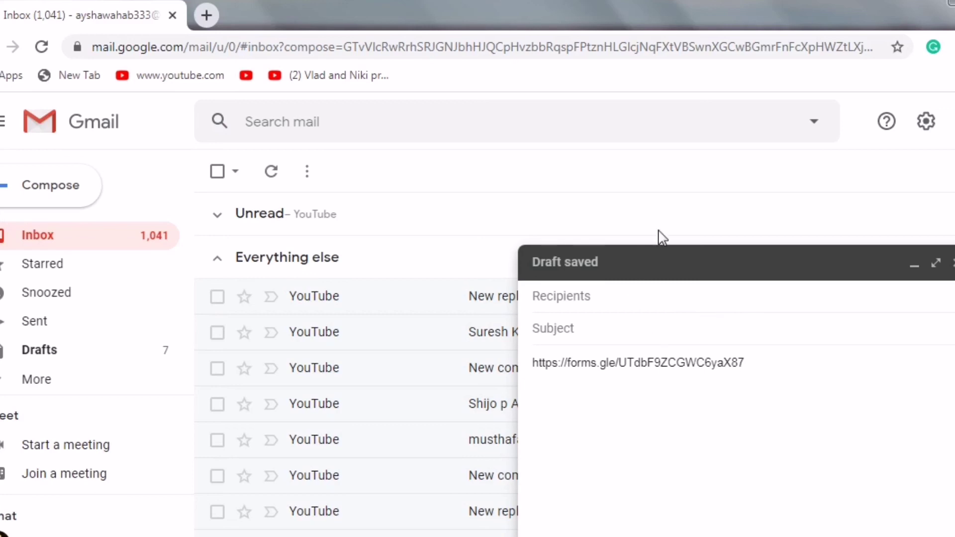
{"action": "left_click", "coordinate": [951, 263]}
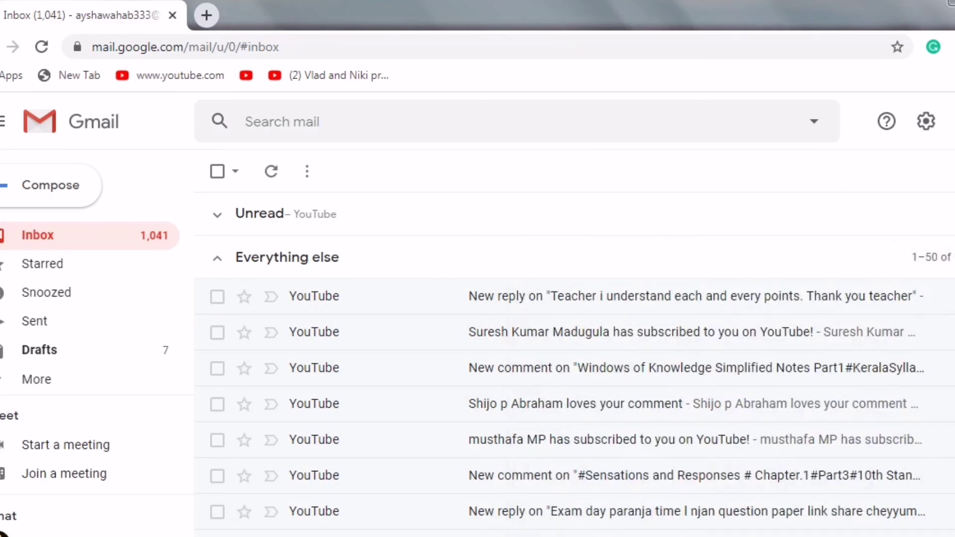
Search Google for "watsappweb" and open the WhatsApp Web site from the results.
{"action": "key", "text": "super+d"}
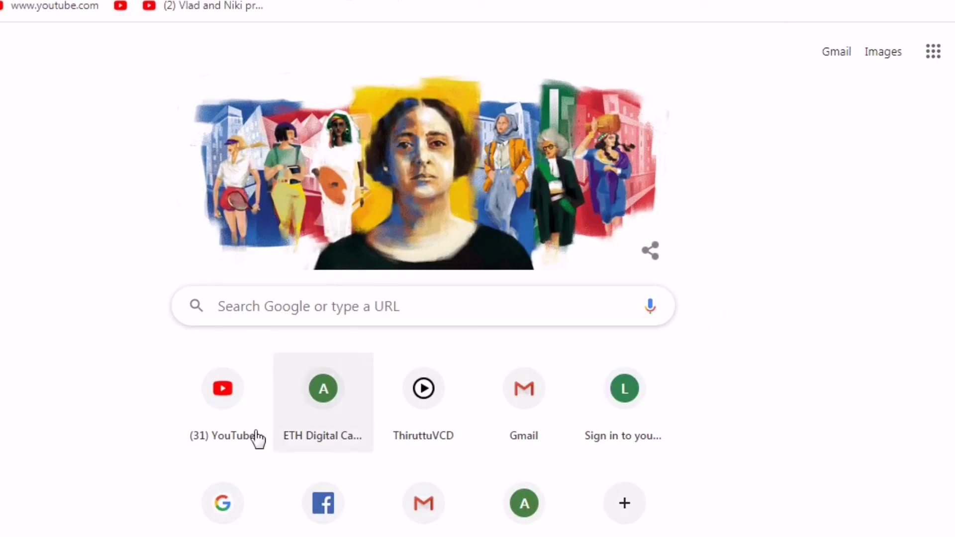
{"action": "left_click", "coordinate": [400, 312]}
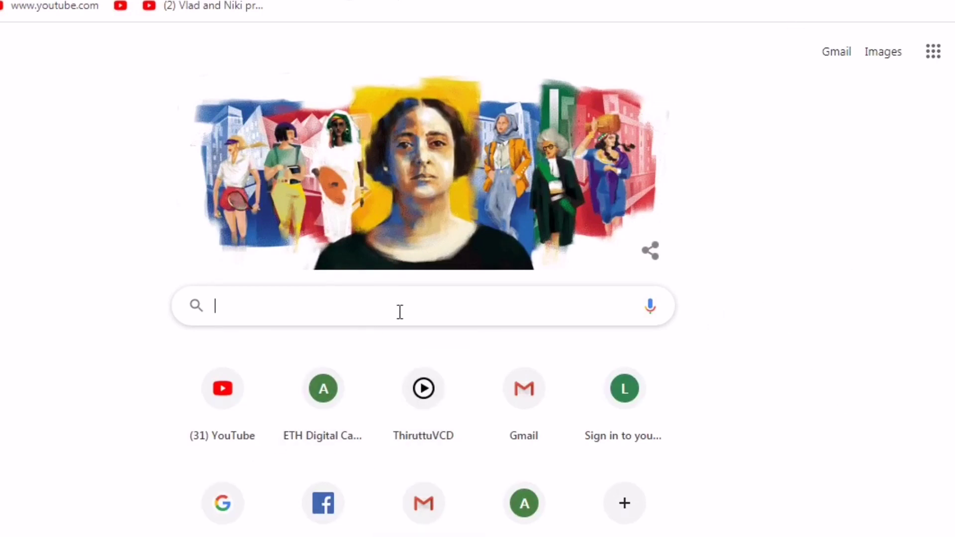
{"action": "type", "text": "wa"}
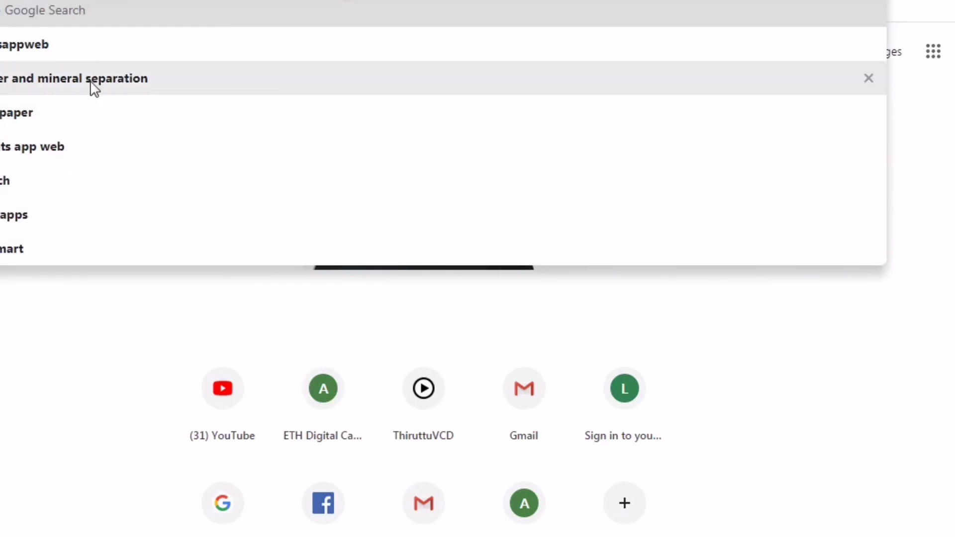
{"action": "left_click", "coordinate": [70, 50]}
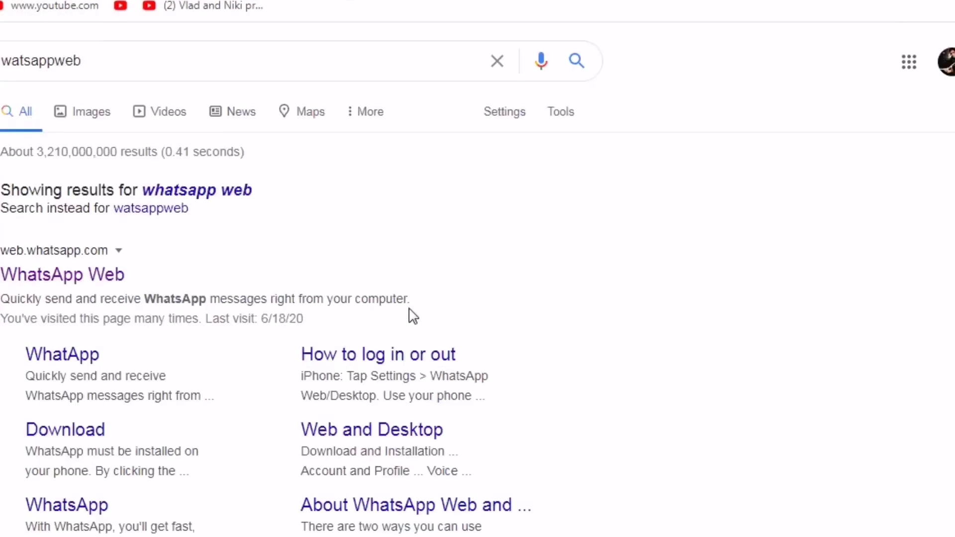
{"action": "left_click", "coordinate": [87, 278]}
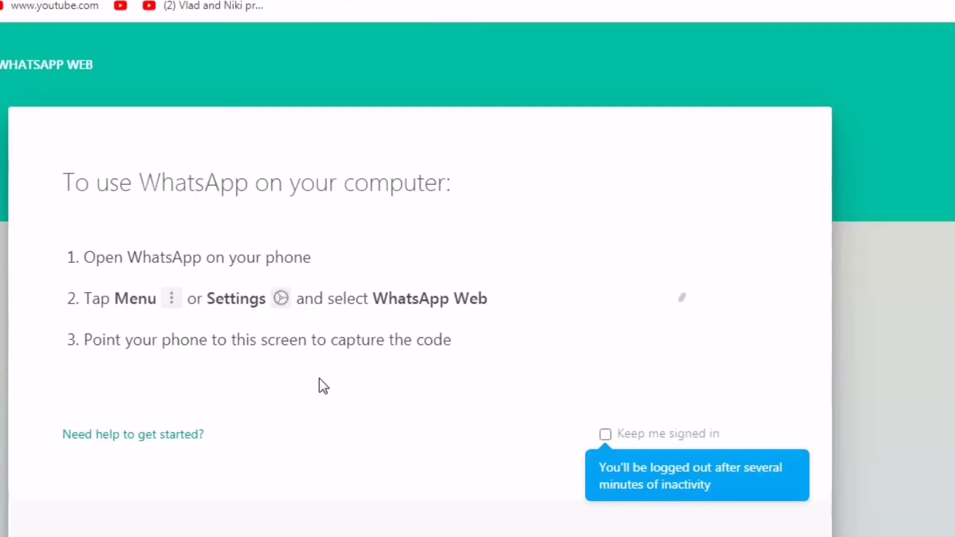